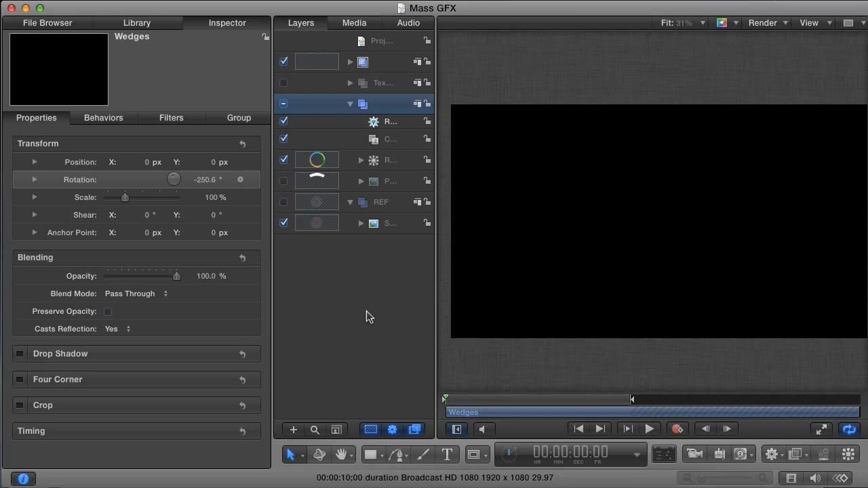
Preview the Wedges animation and stop playback at 00:00:04:09.
key("space")
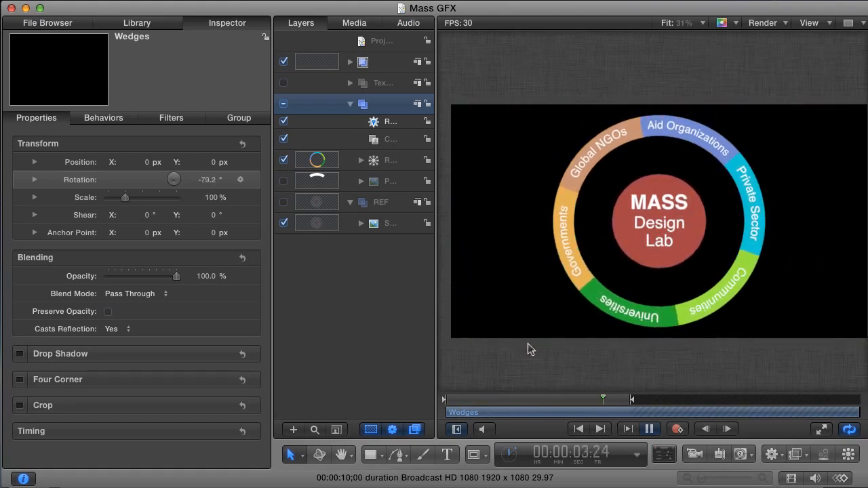
key("space")
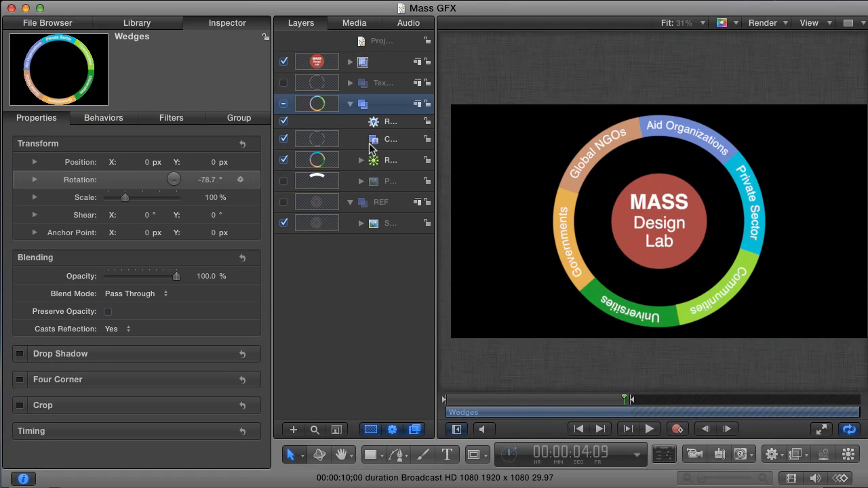
left_click(356, 0)
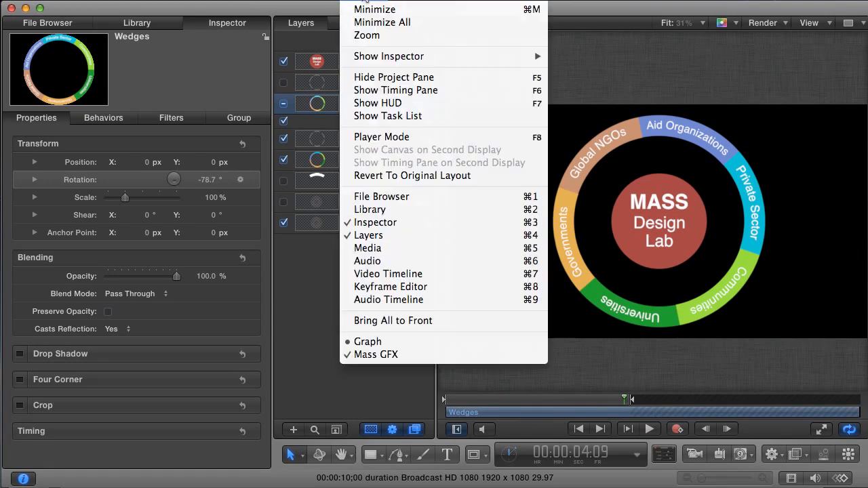
Switch to the Graph project, select its empty Group layer, and take the Circle tool.
left_click(382, 347)
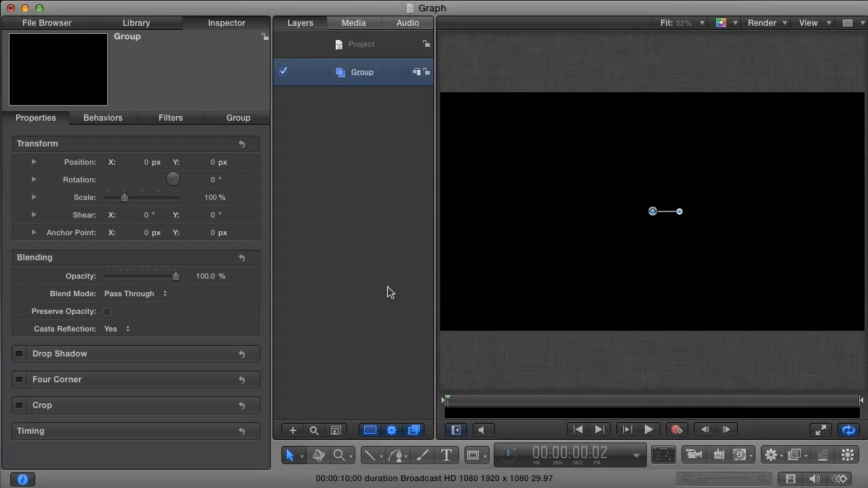
left_click(357, 43)
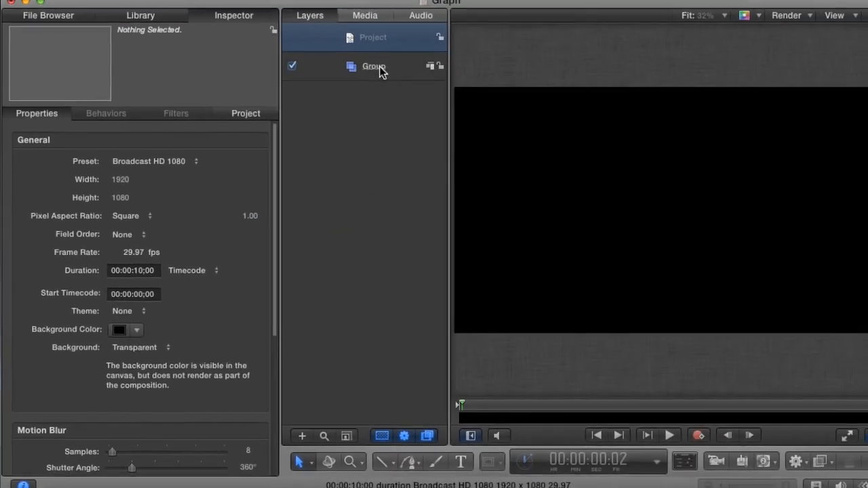
left_click(452, 40)
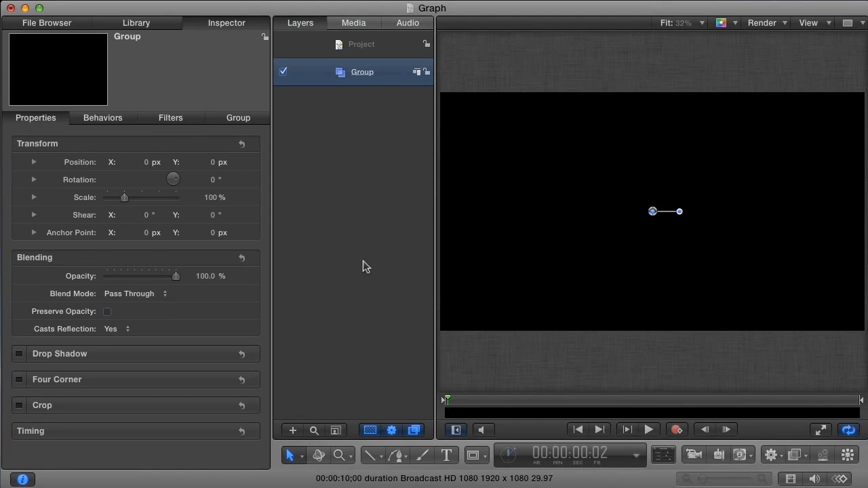
key("c")
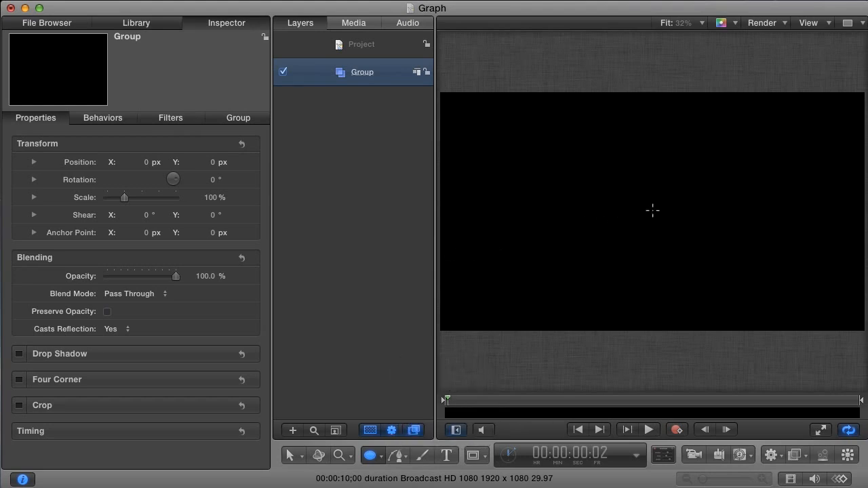
Draw a centred circle and make it outline-only with outline width 77.
left_click_drag(652, 209, 764, 312)
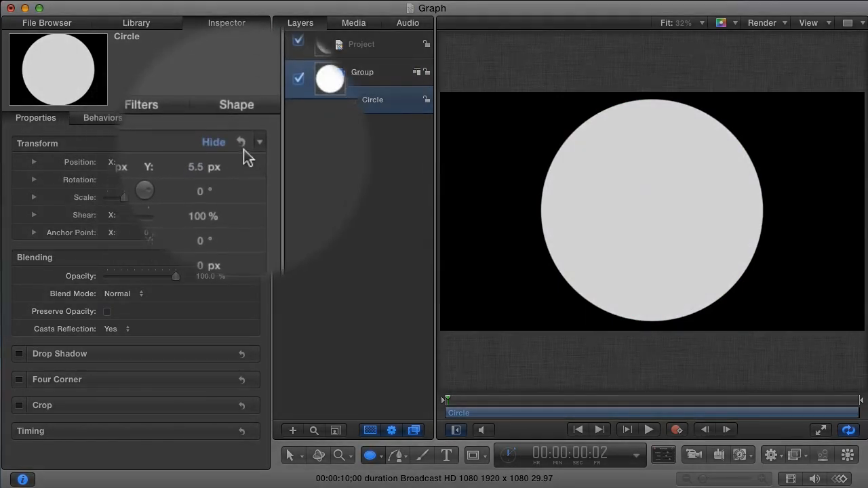
left_click(242, 149)
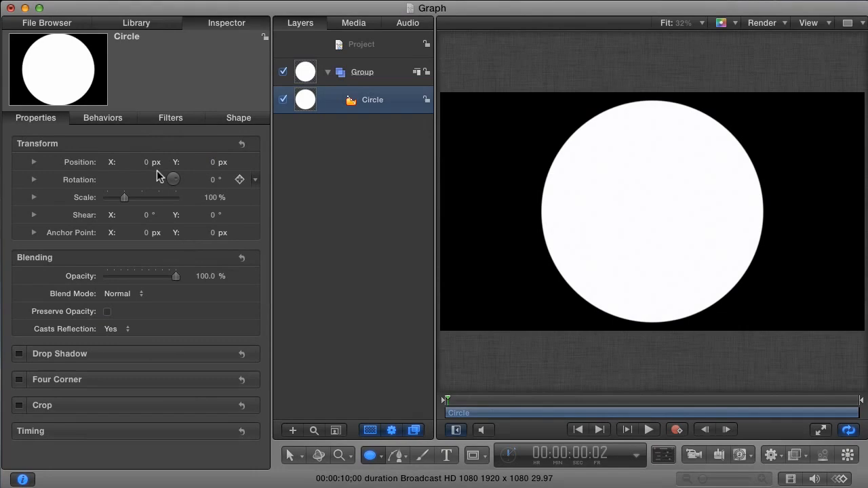
left_click(234, 119)
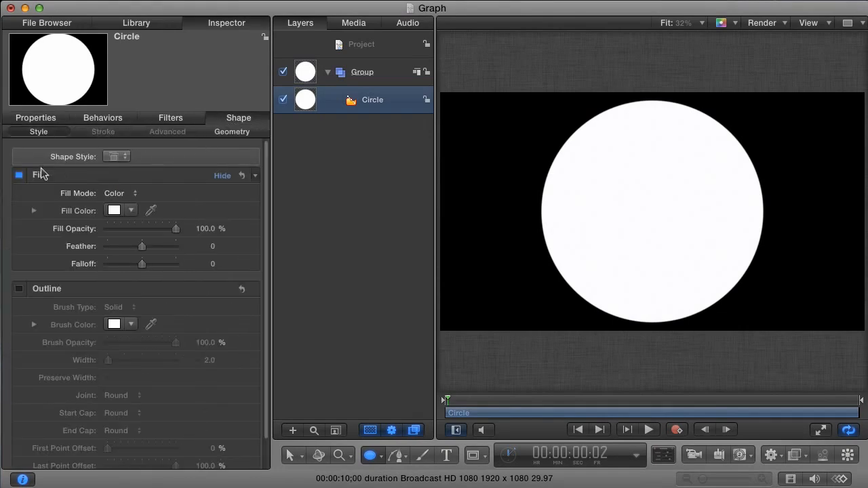
left_click(19, 175)
left_click(19, 289)
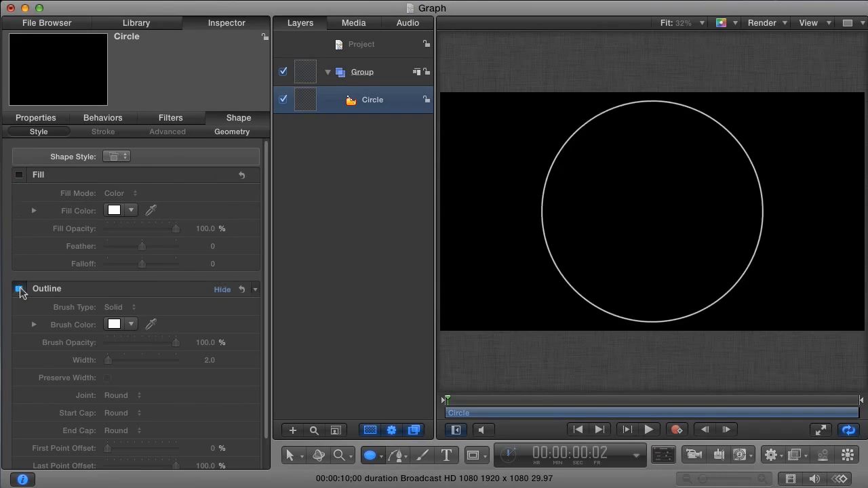
left_click_drag(107, 360, 163, 369)
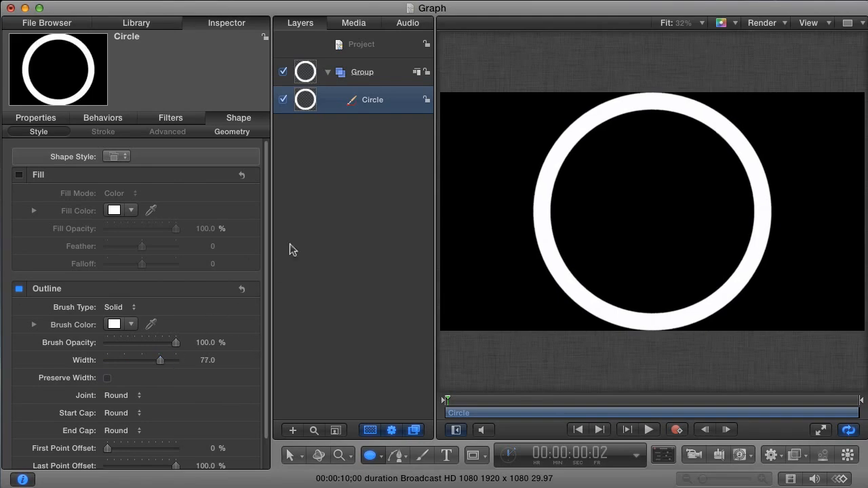
Rename the circle layer to 'ring'.
double_click(373, 101)
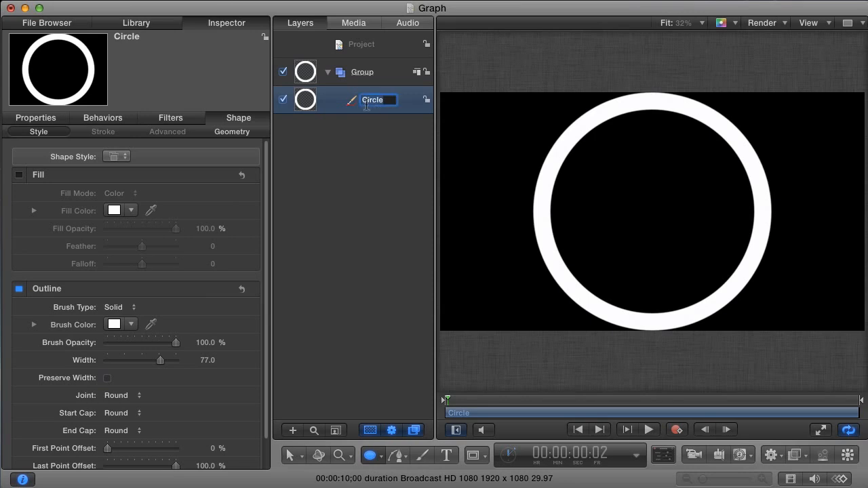
type("ring")
key("Return")
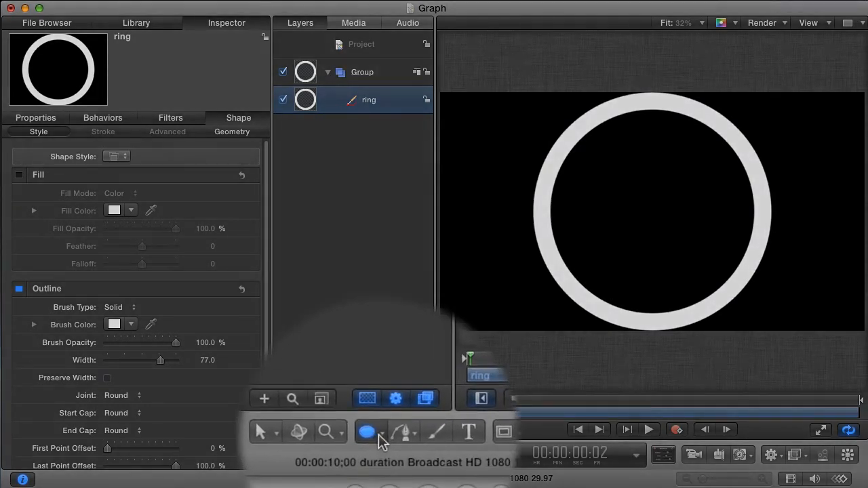
Draw a horizontal orange line across the ring.
left_click(380, 455)
left_click(388, 406)
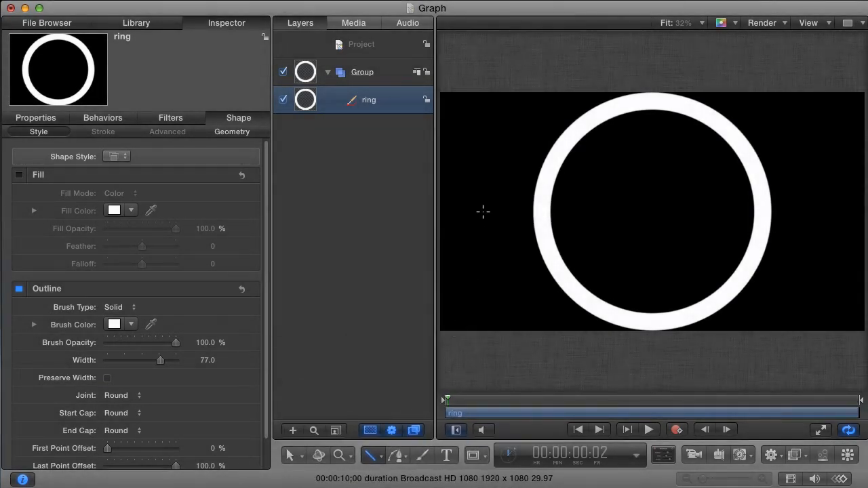
mouse_move(483, 211)
left_mouse_down()
mouse_move(747, 213)
mouse_move(825, 236)
left_mouse_up()
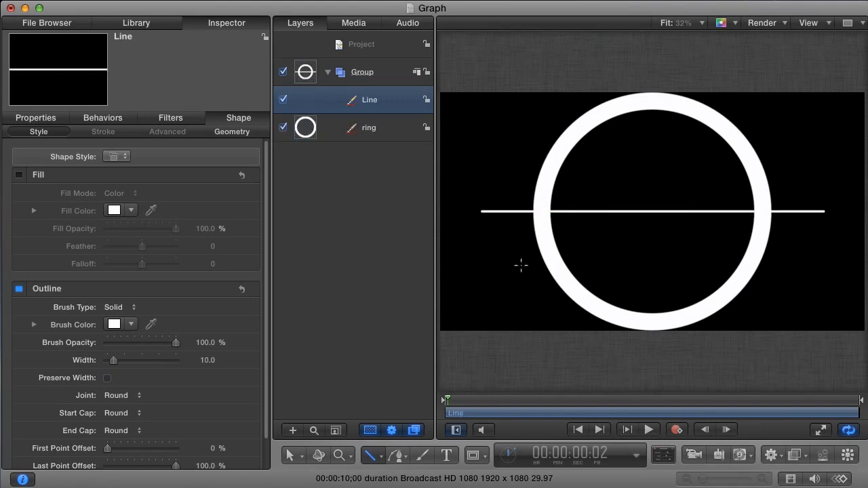
left_click(114, 324)
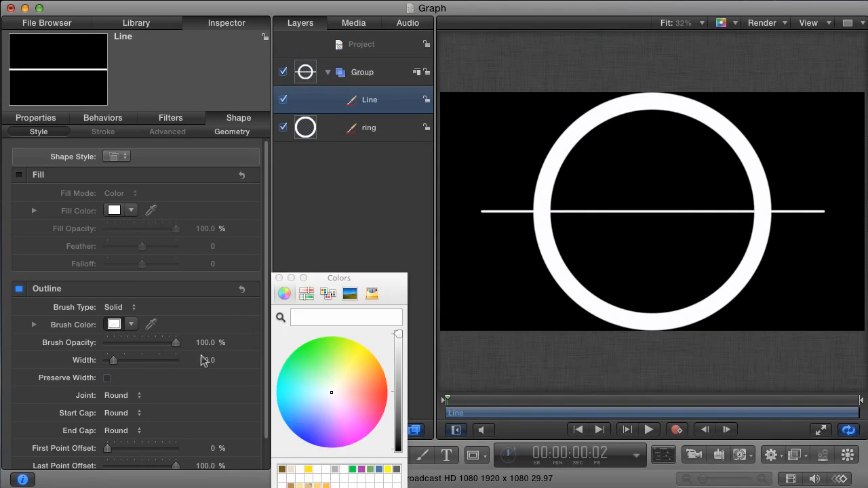
left_click_drag(367, 367, 379, 366)
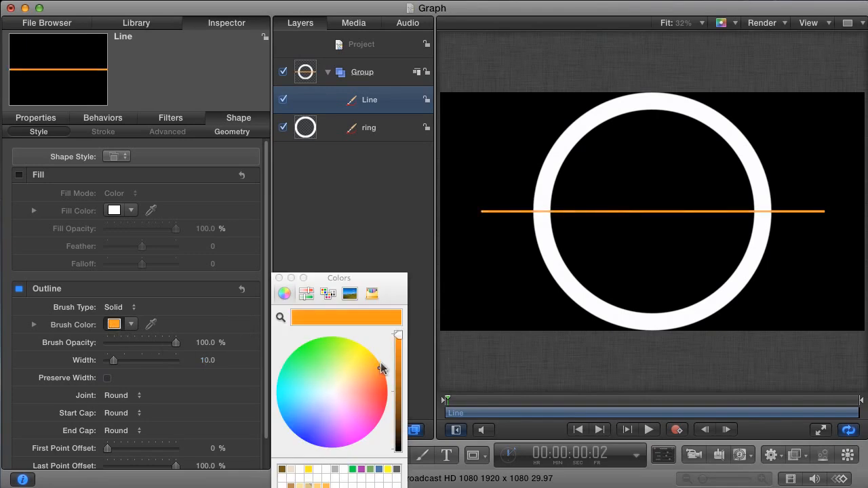
left_click(279, 278)
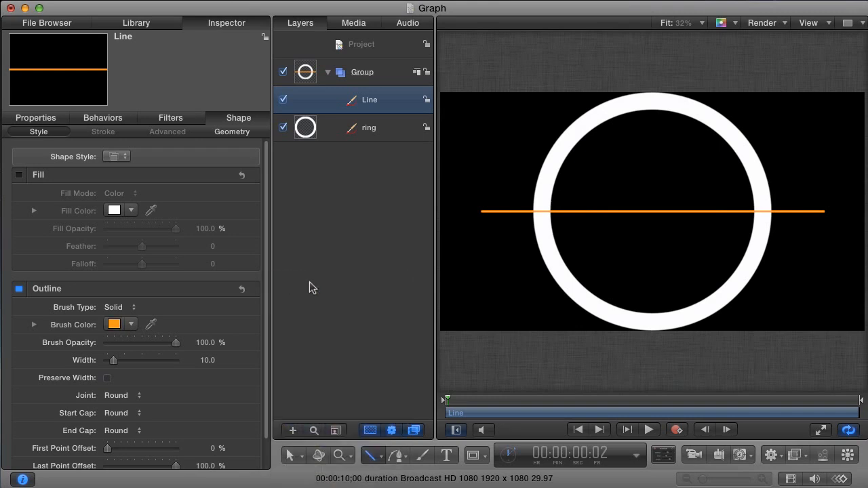
Reset the line's position to 0, 0 and replicate it with L.
key("F1")
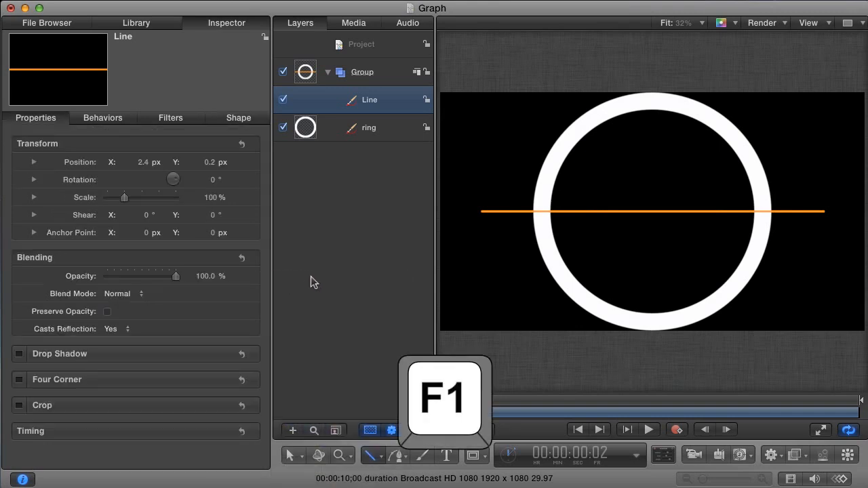
left_click(243, 146)
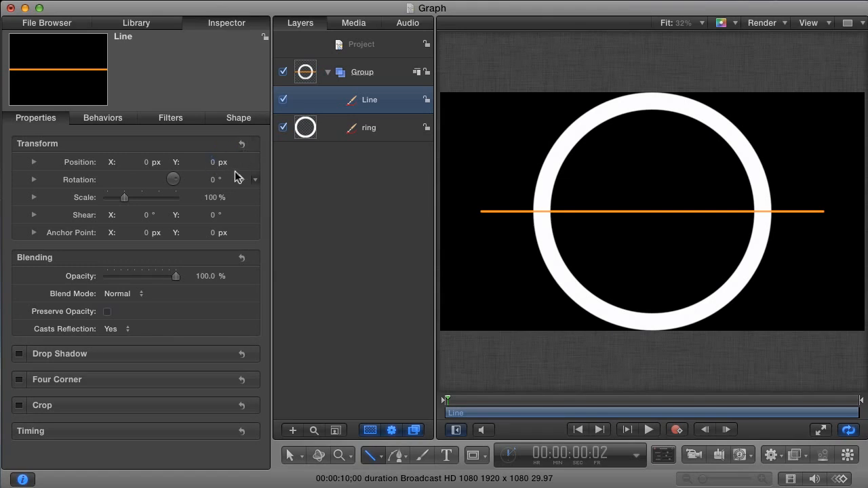
key("l")
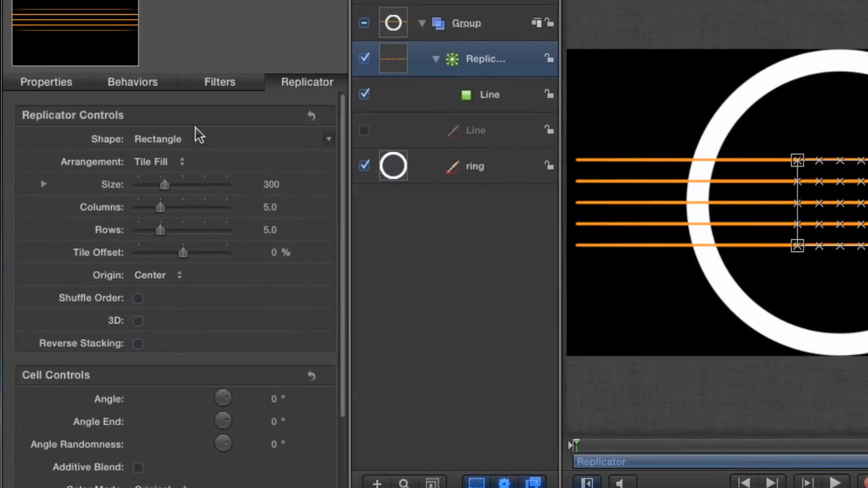
Set the replicator to a Line shape with Start and End Point X both 0, then tilt the copies.
left_click(145, 162)
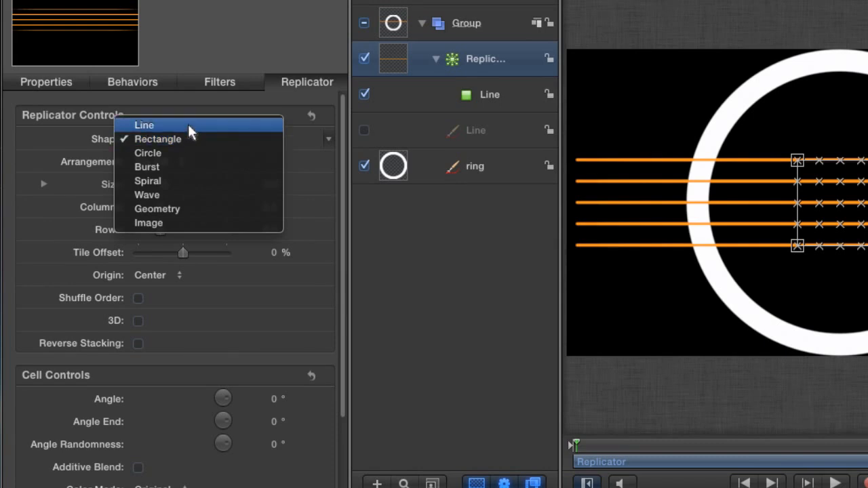
left_click(188, 125)
left_click(181, 162)
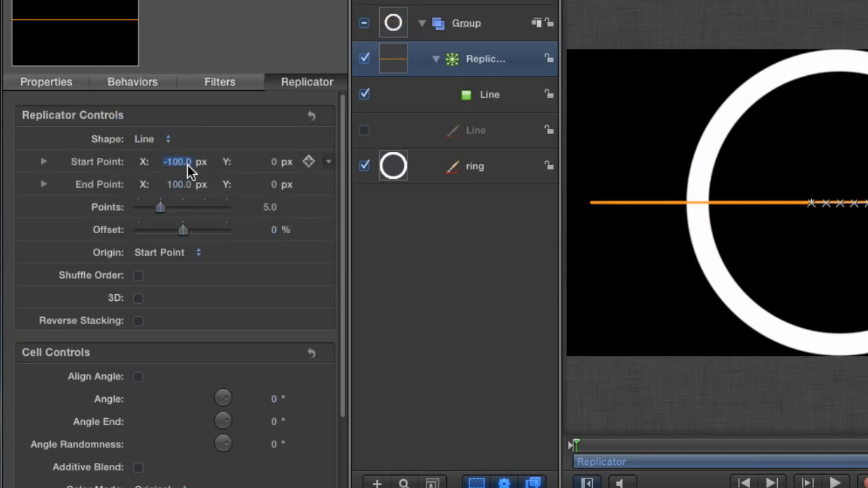
type("0")
key("Tab")
key("Tab")
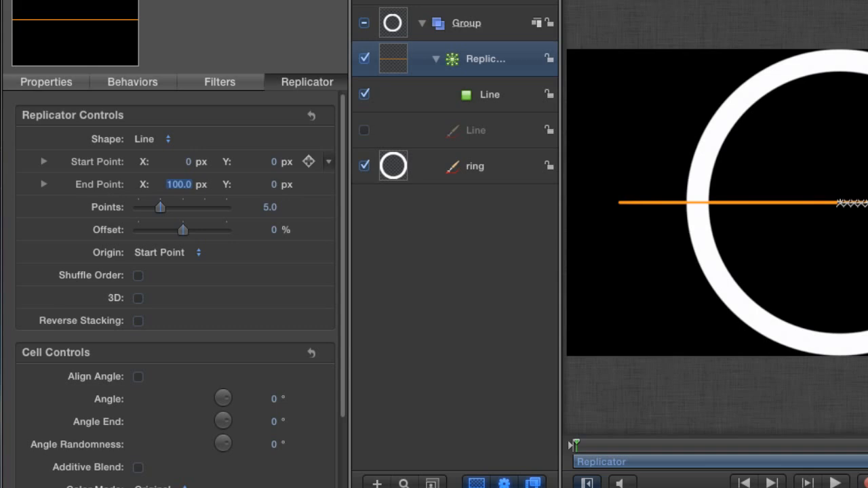
type("0")
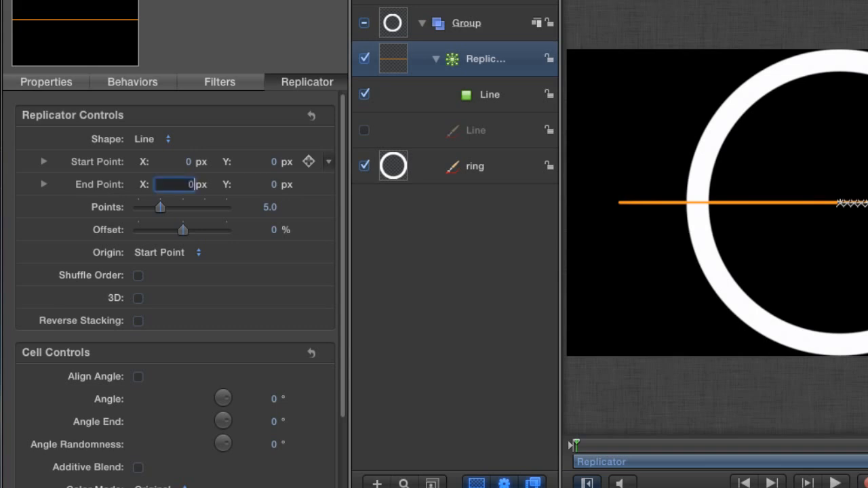
key("Return")
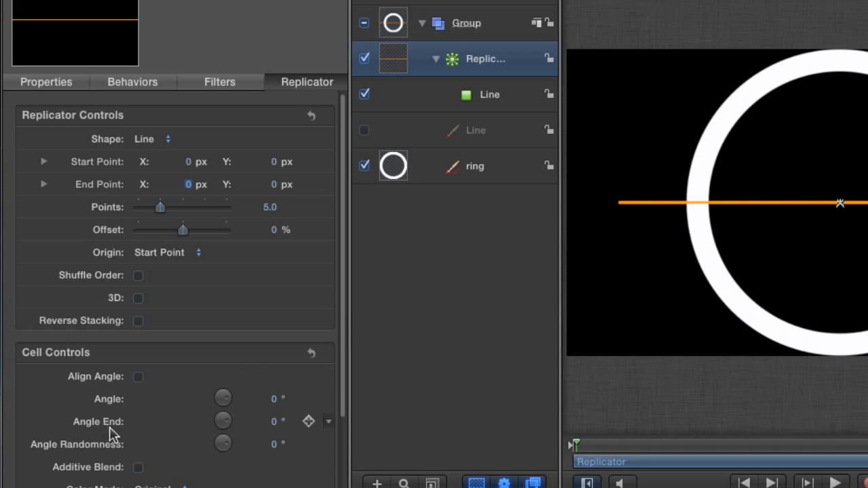
mouse_move(277, 407)
left_mouse_down()
mouse_move(266, 399)
mouse_move(275, 419)
left_mouse_up()
Fan the replicated lines out to an Angle End of 180°.
key("super+z")
left_click_drag(275, 426, 319, 426)
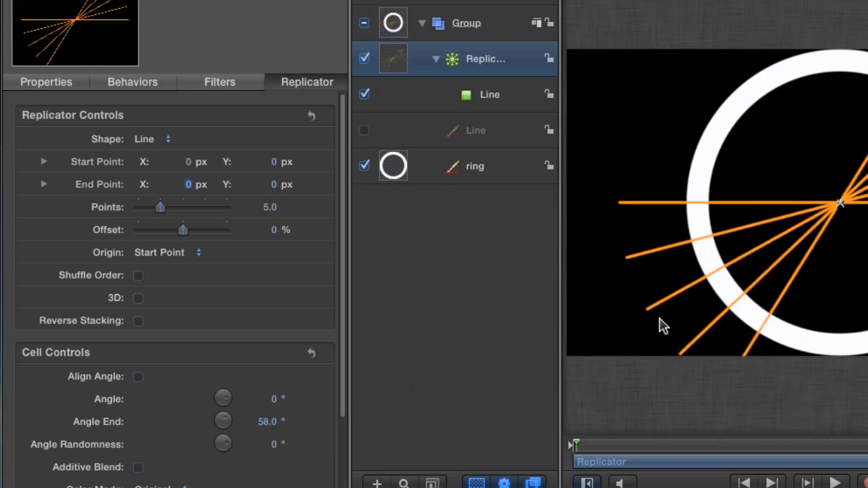
left_click(266, 422)
type("180")
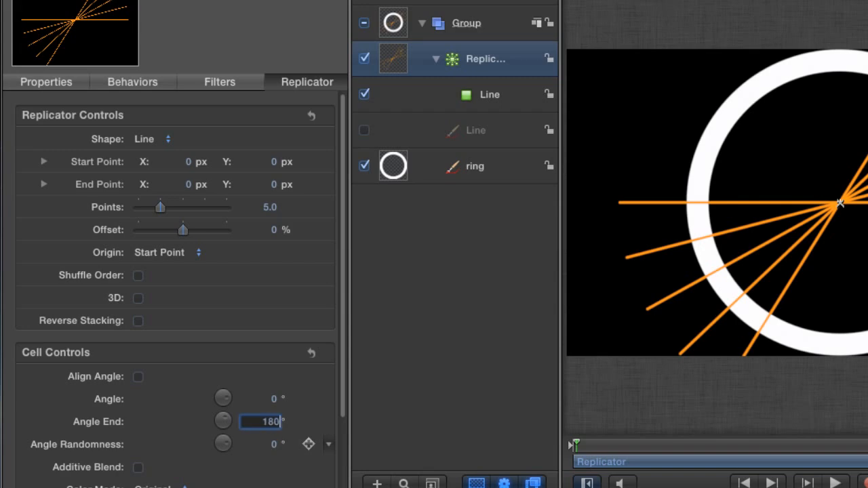
key("Return")
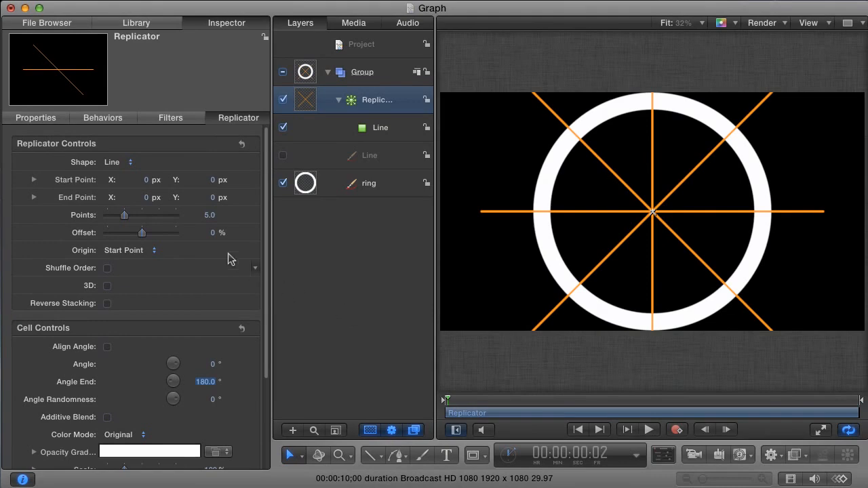
Set the replicator's Points to 4.
left_click(209, 215)
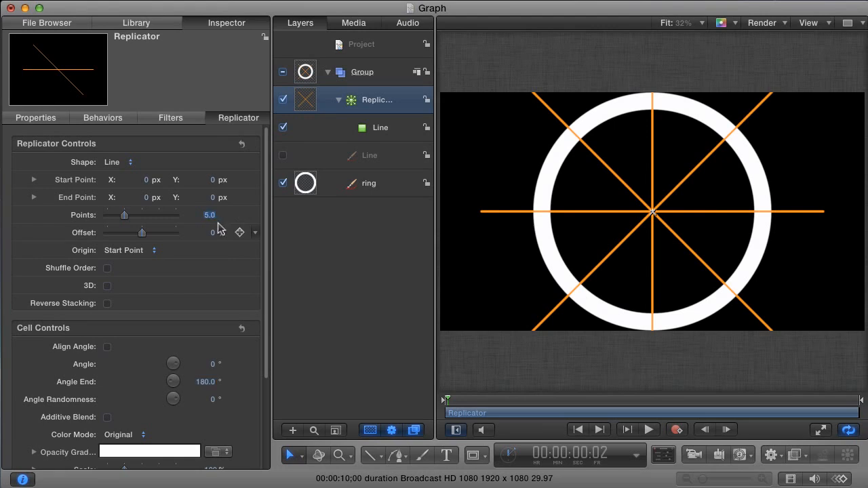
type("4")
key("Return")
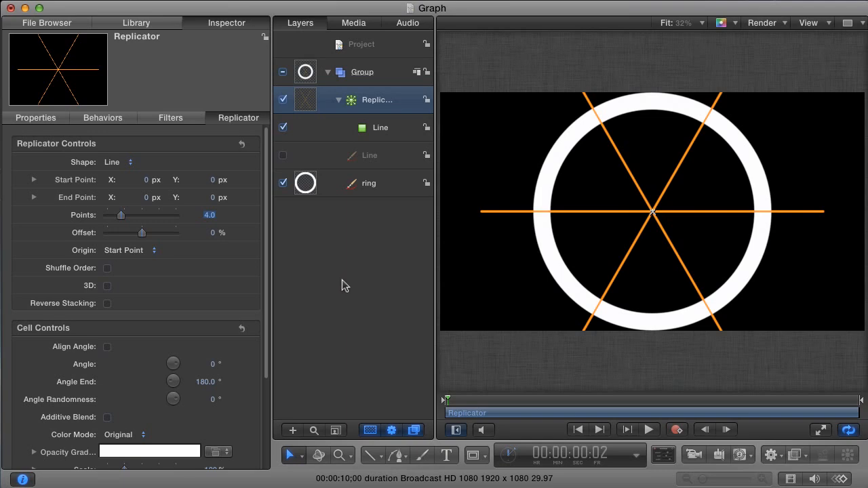
Move the ring layer above the Replicator in the Layers list.
left_click(369, 190)
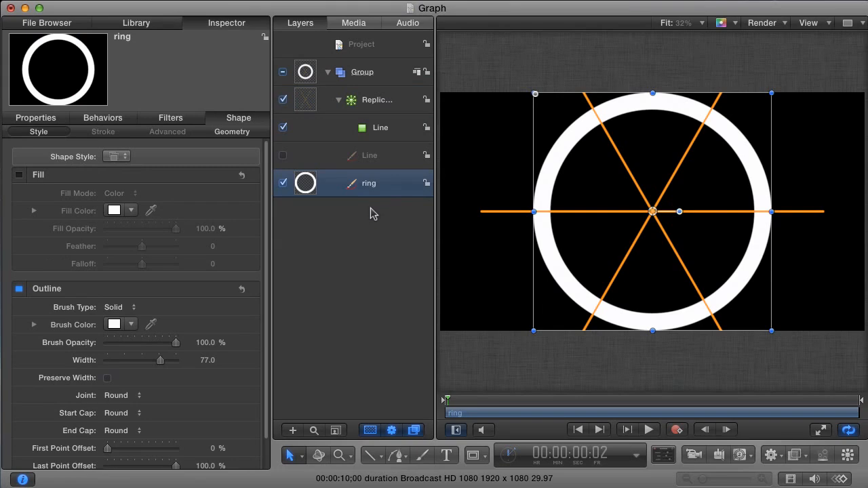
key("ctrl+bracketright")
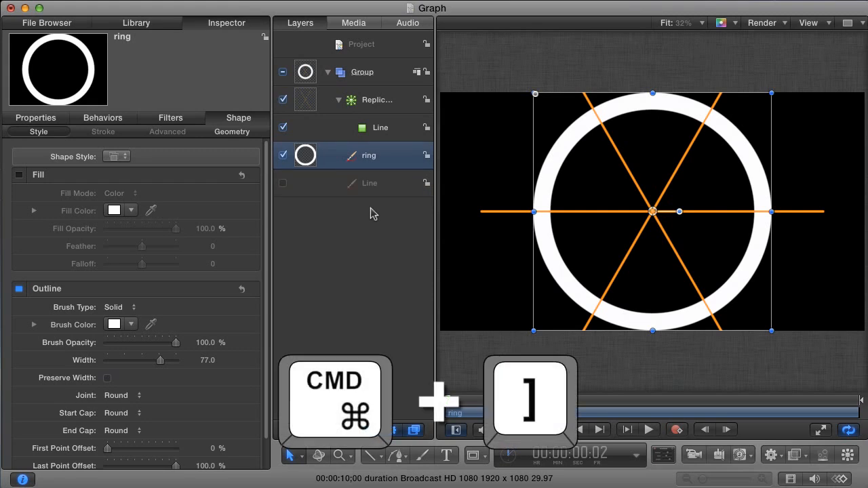
key("super+bracketright")
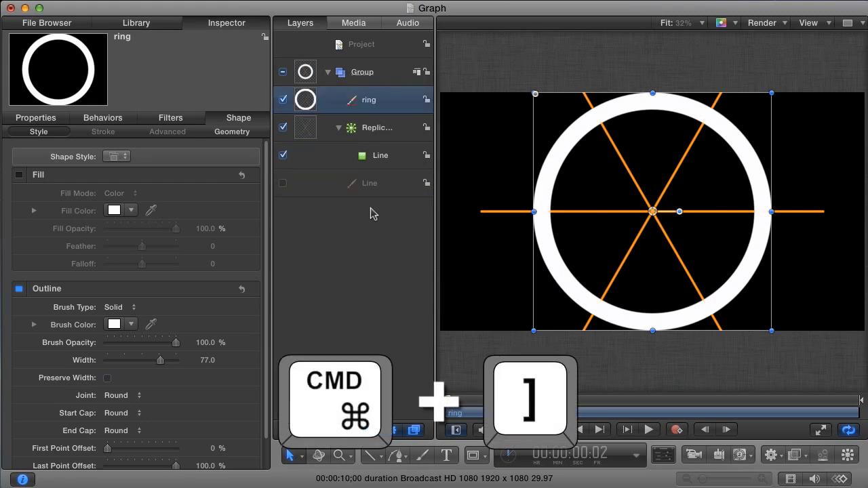
key("super+bracketleft")
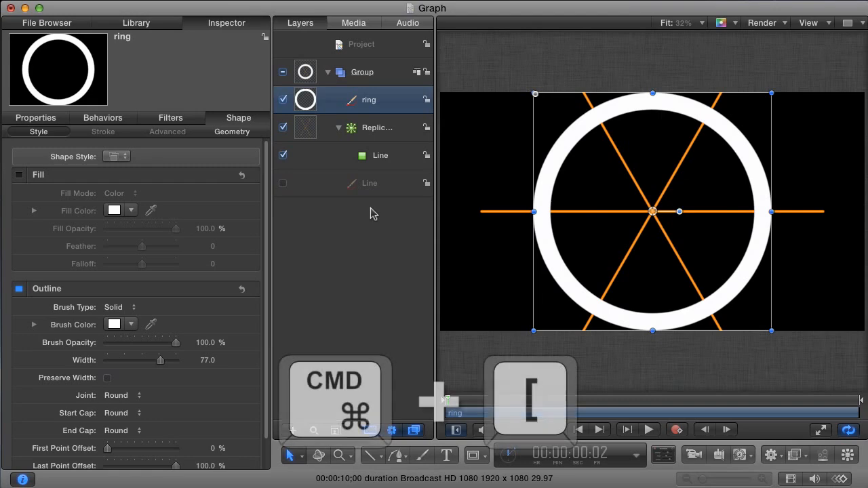
key("super+bracketleft")
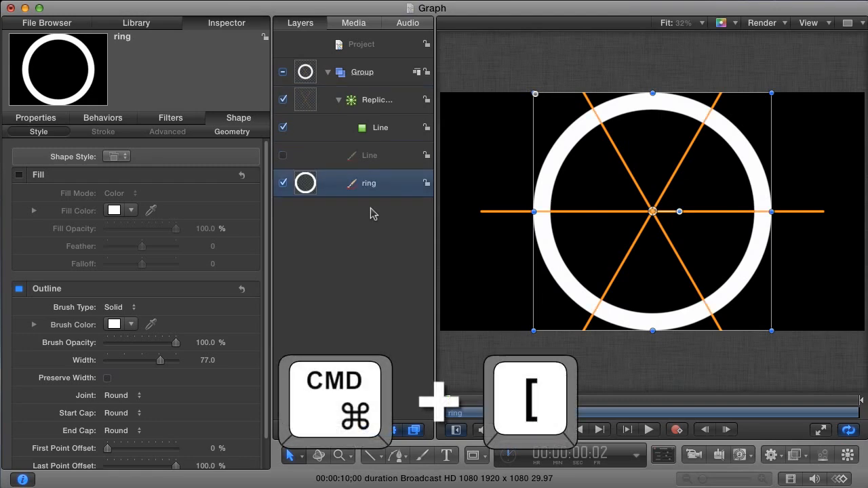
key("super+bracketright")
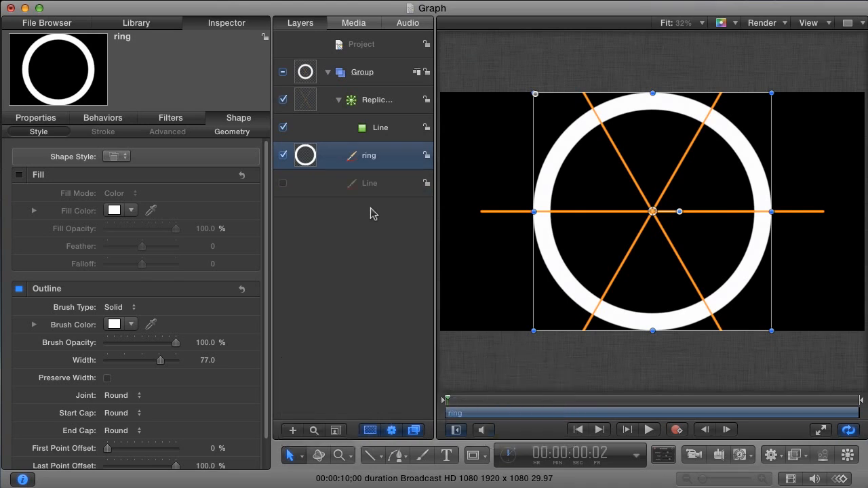
key("super+bracketright")
key("super+bracketleft")
key("super+bracketright")
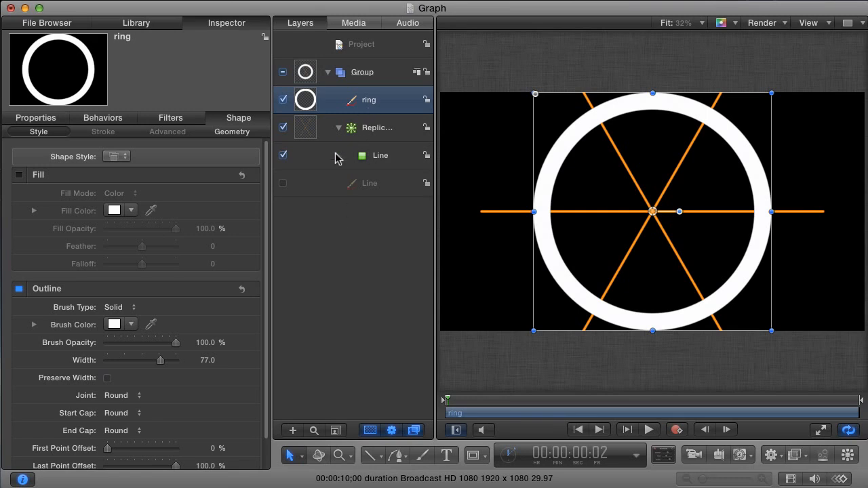
scroll(266, 248, "down", 2)
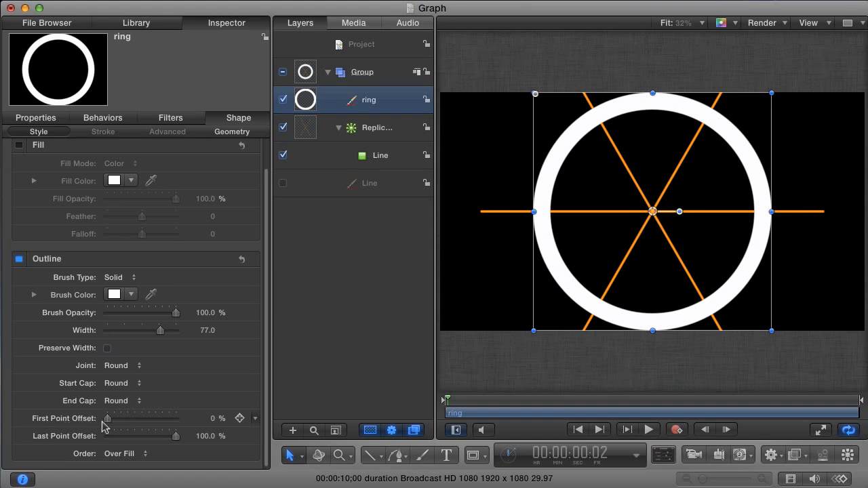
Set the ring's First Point Offset to about 15% and both Start and End Caps to None.
left_click_drag(108, 418, 123, 421)
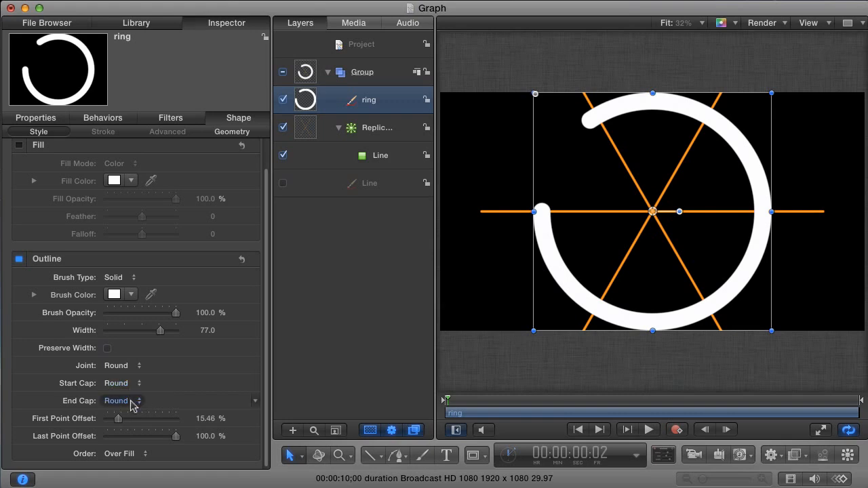
left_click(130, 401)
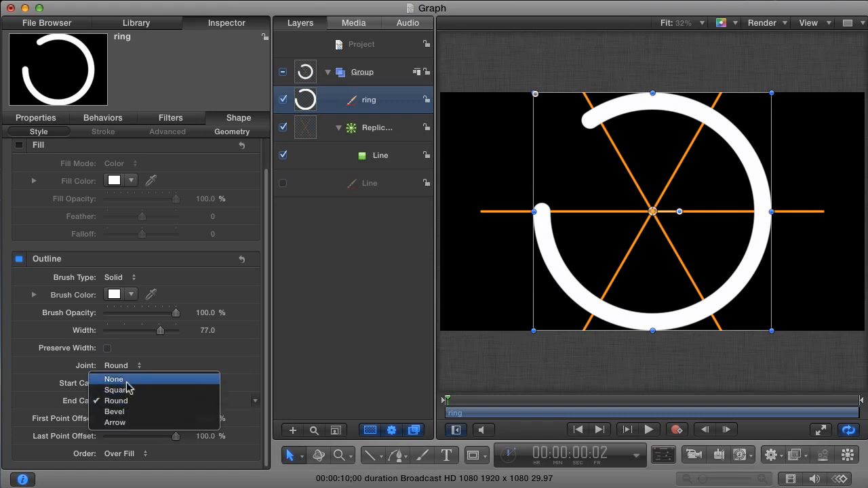
left_click(128, 382)
left_click(126, 412)
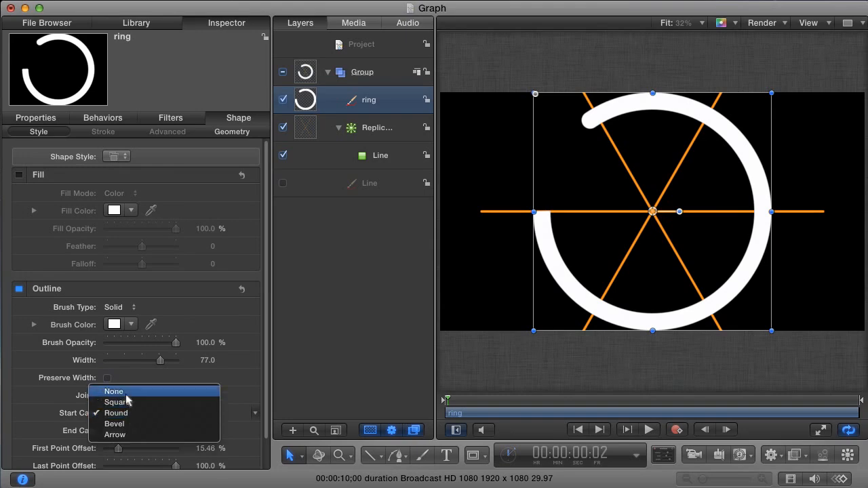
left_click(130, 396)
scroll(268, 404, "down", 2)
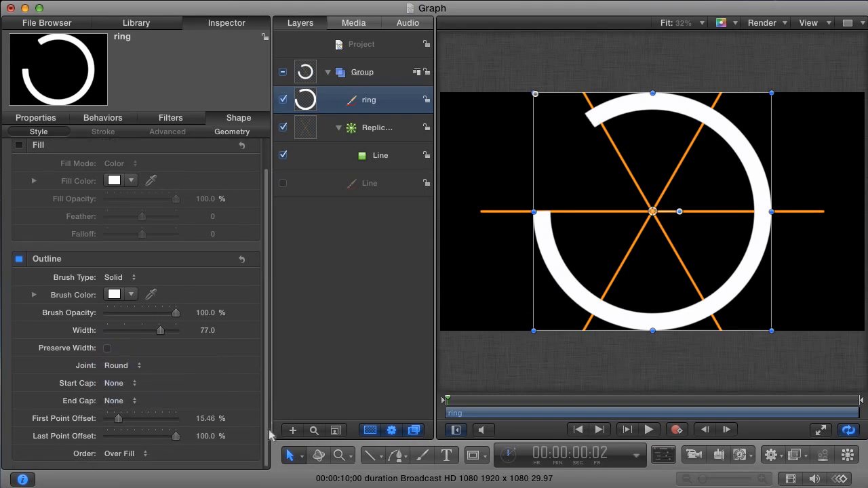
key("z")
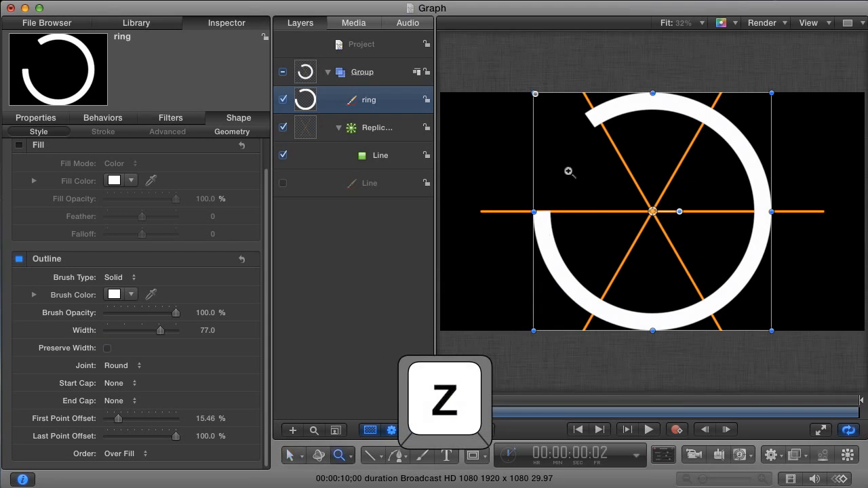
Trim the ring to a top arc from 16.69% to 33.29% and hide the orange lines.
left_click_drag(643, 124, 736, 119)
left_click_drag(663, 161, 642, 177)
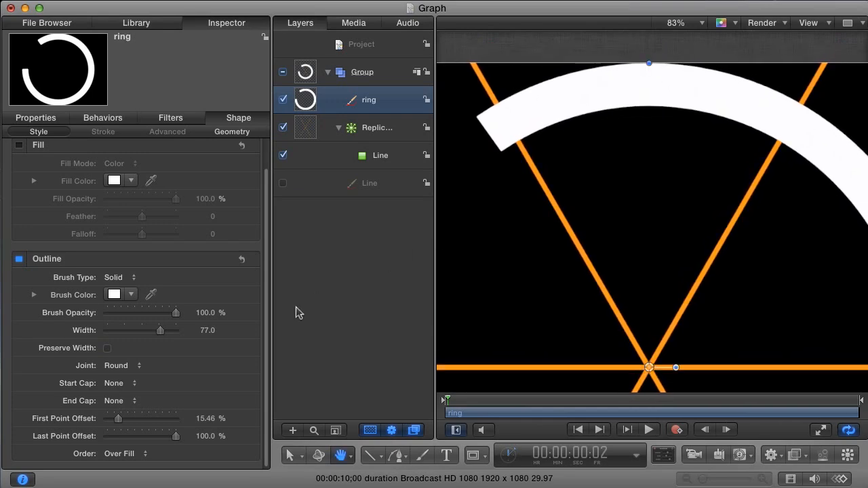
mouse_move(205, 422)
left_mouse_down()
mouse_move(231, 422)
mouse_move(207, 419)
mouse_move(193, 438)
mouse_move(180, 439)
mouse_move(205, 436)
left_mouse_up()
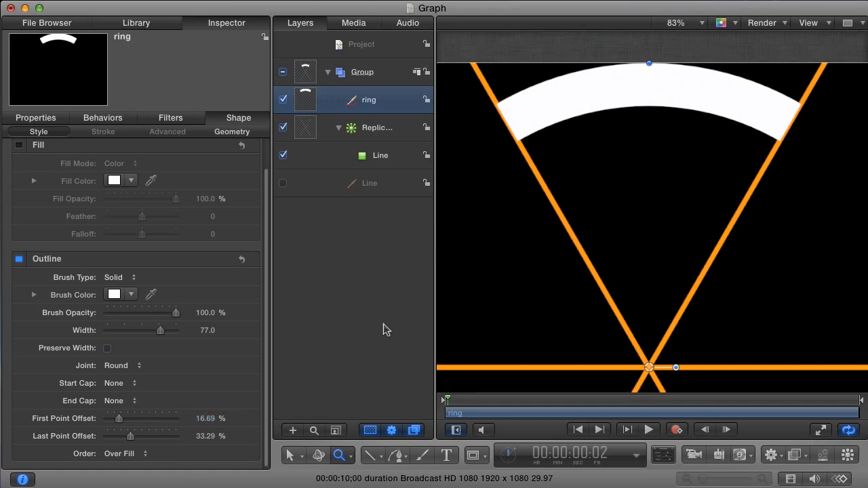
key("super+z")
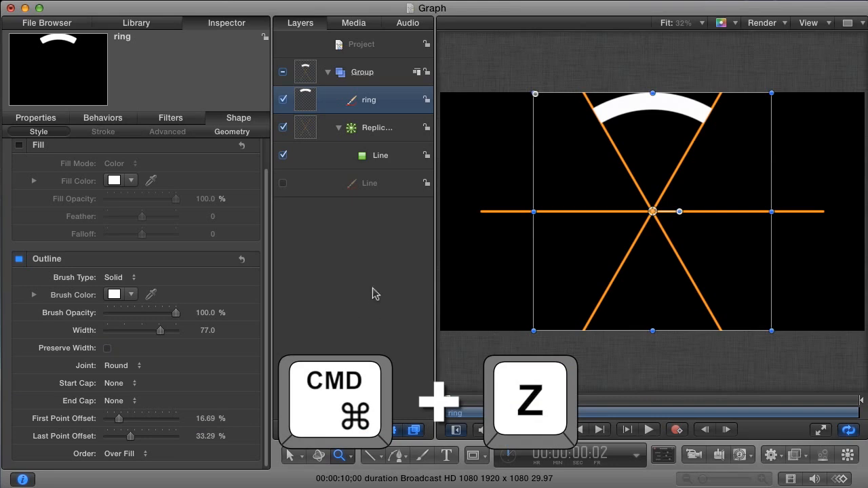
left_click(283, 128)
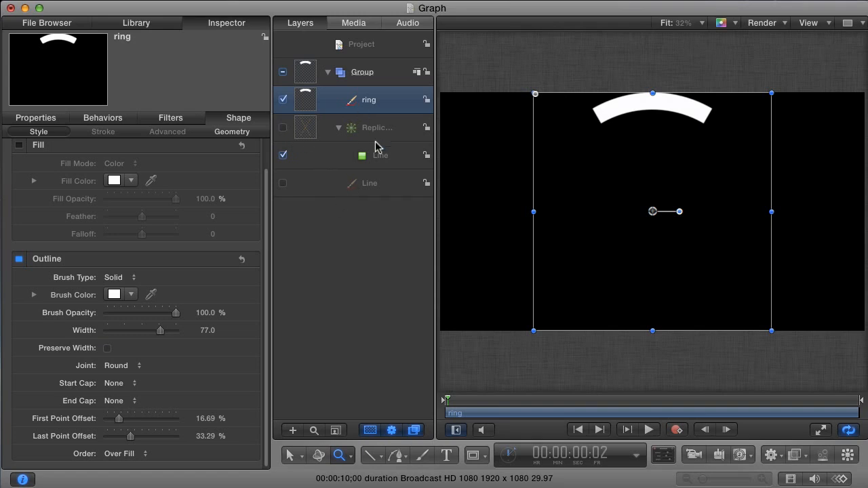
Replicate the arc along a Line-shaped replicator with Start and End Point X at 0.
key("l")
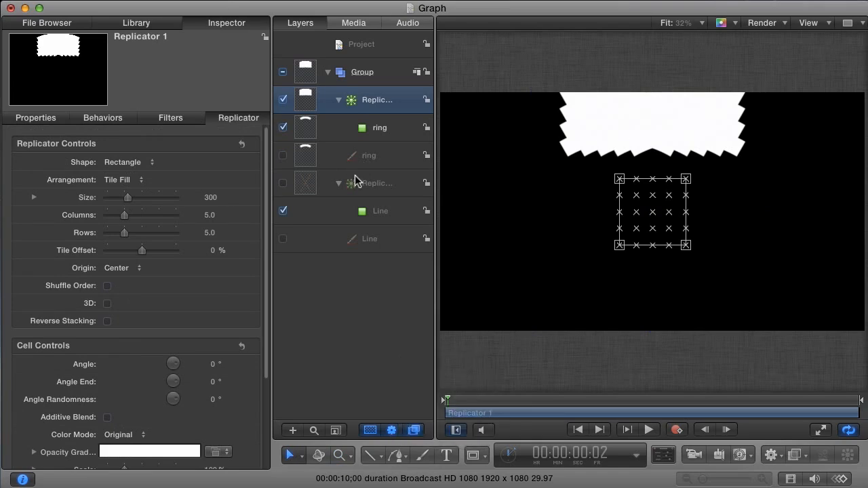
left_click(122, 162)
left_click(137, 151)
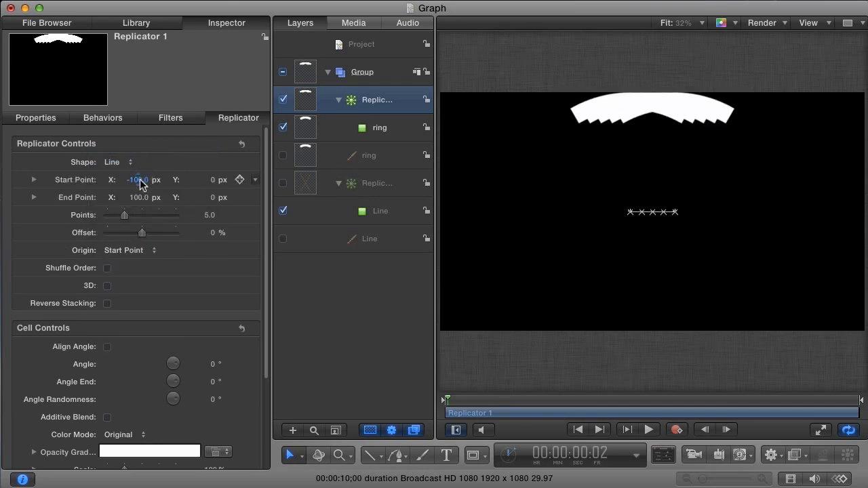
left_click(139, 180)
type("0")
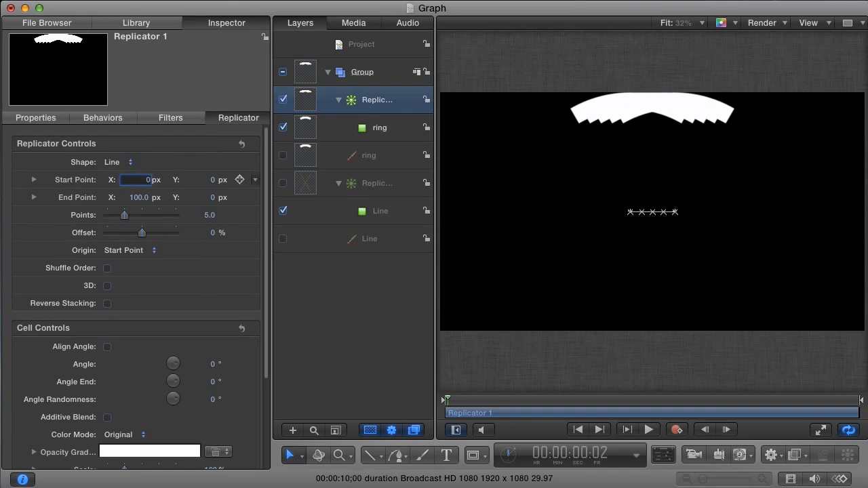
key("Tab")
type("0")
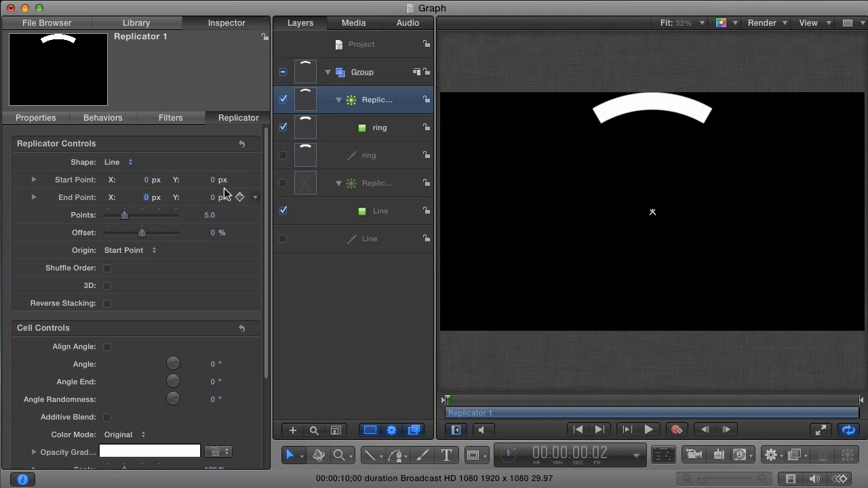
Give the replicator 6 points and an Angle End of 300°.
left_click(209, 215)
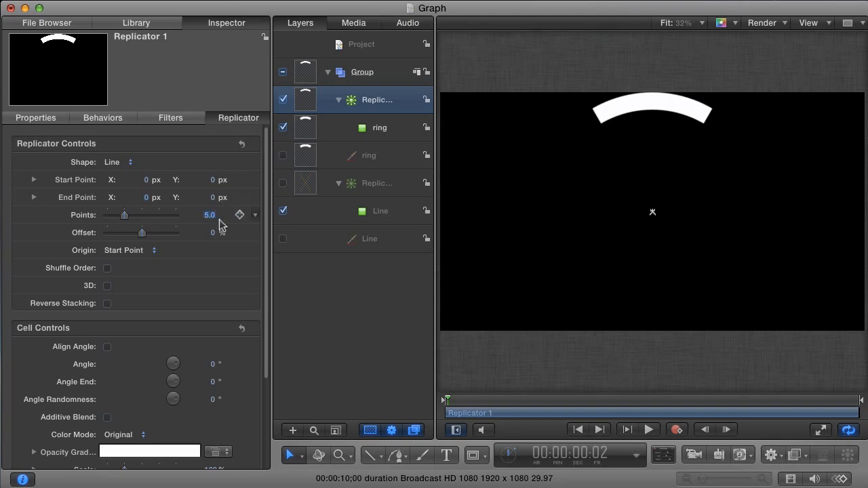
type("6")
key("Return")
left_click(213, 383)
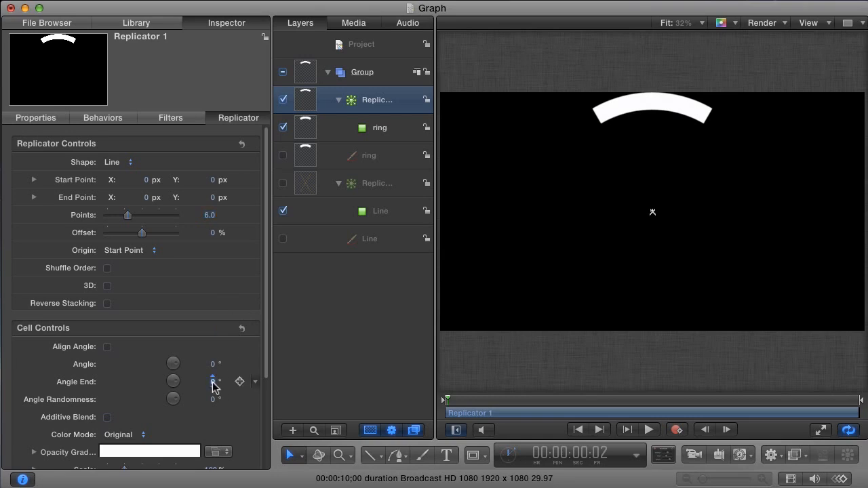
type("3")
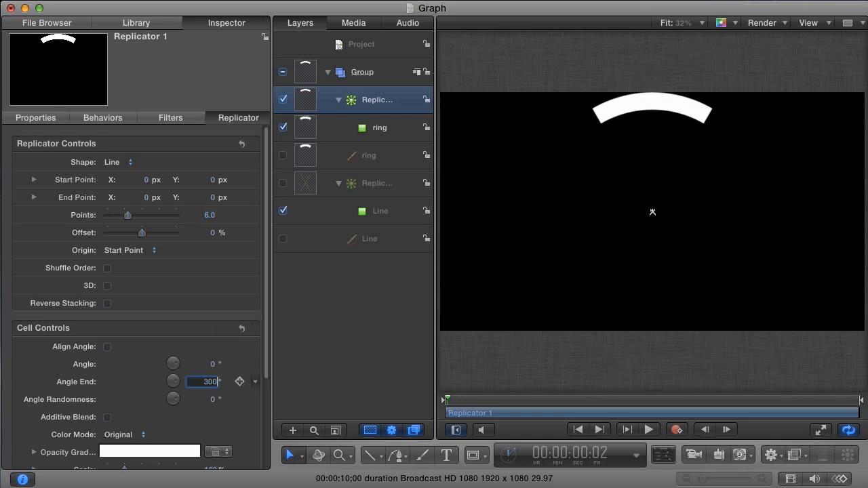
type("00")
key("Return")
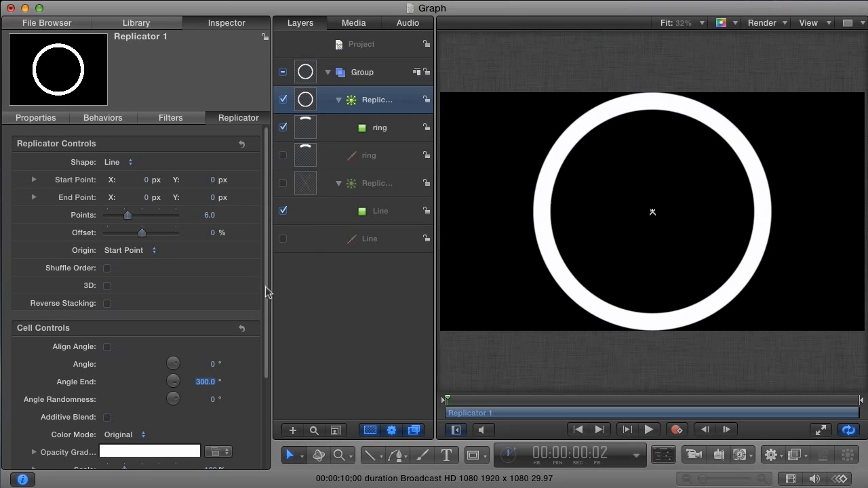
left_click_drag(266, 305, 268, 391)
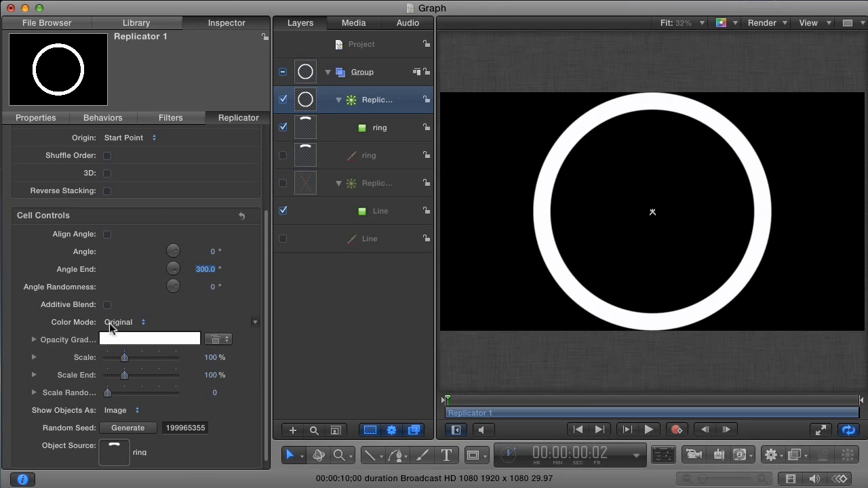
Set Replicator 1's Color Mode to Over Pattern, shading the six arcs from pale to deeper blue.
left_click(121, 323)
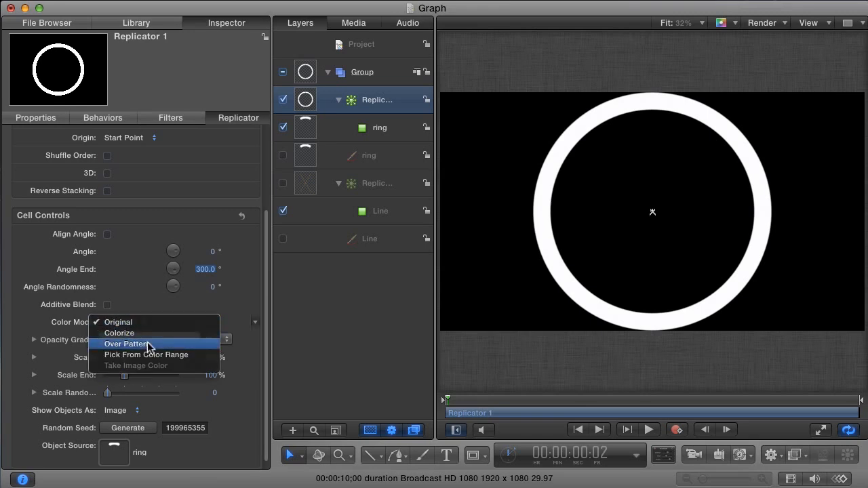
left_click(148, 344)
scroll(150, 348, "up", 5)
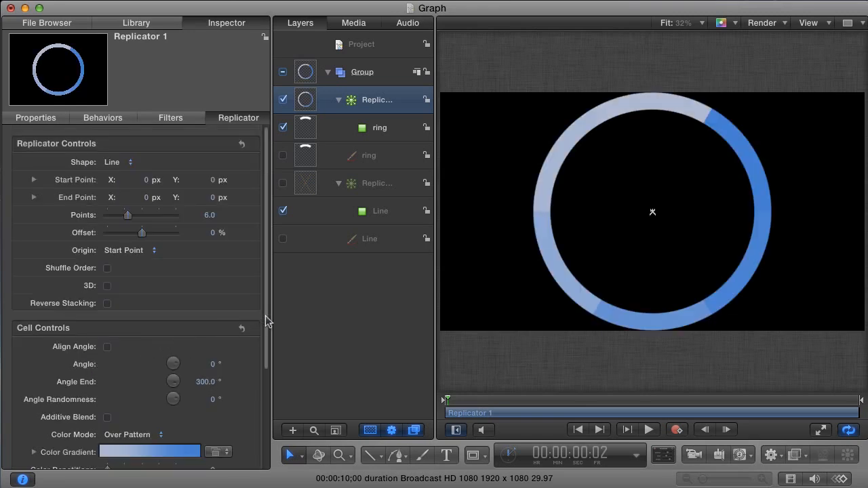
left_click_drag(267, 323, 278, 400)
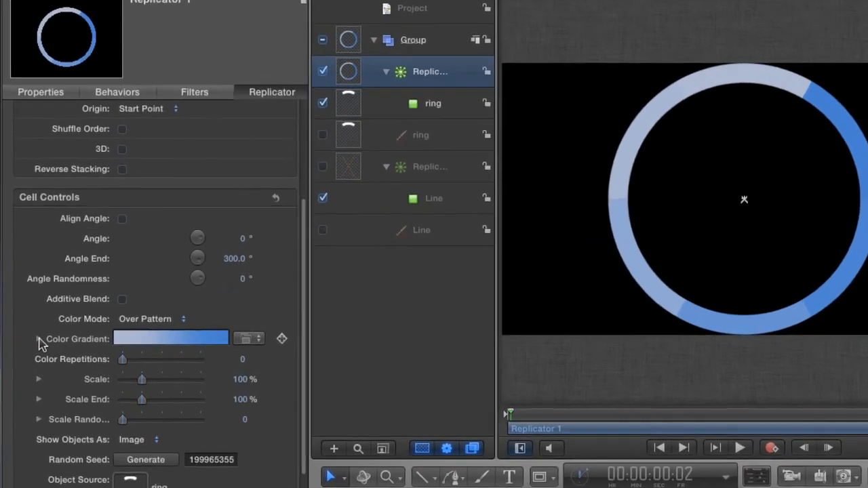
left_click(38, 339)
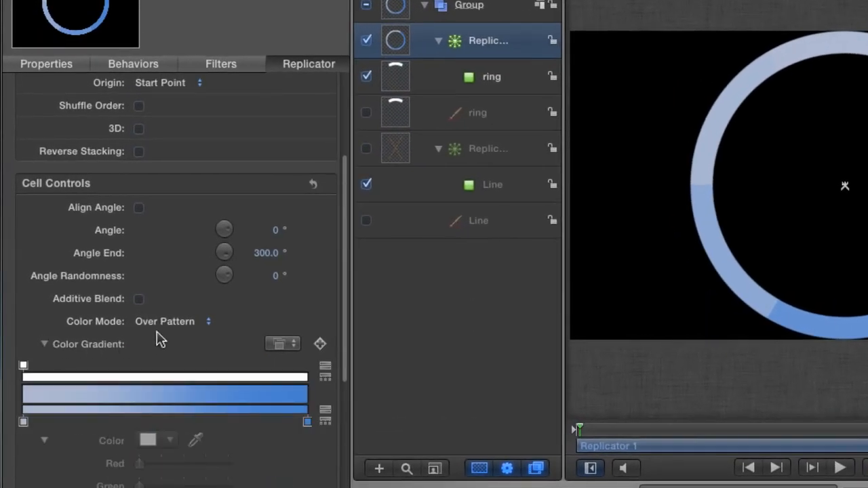
Give the first gradient stop Constant interpolation and move the deep blue stop to about 18%.
left_click_drag(342, 297, 346, 361)
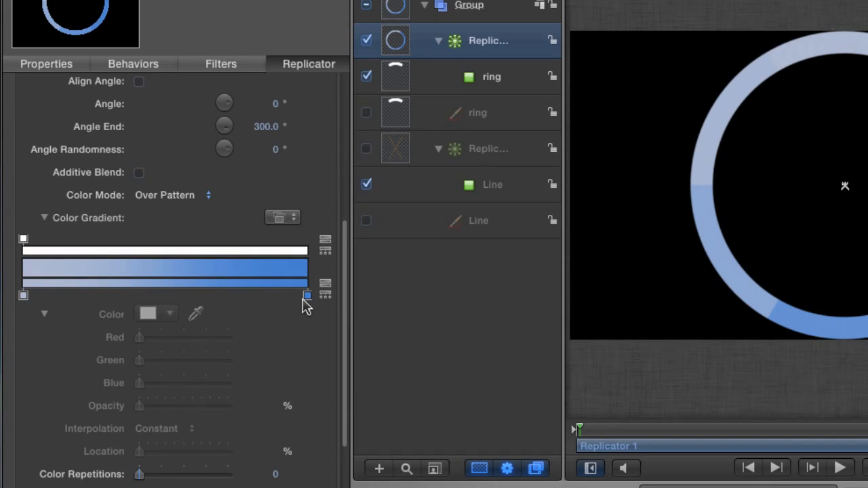
left_click(23, 296)
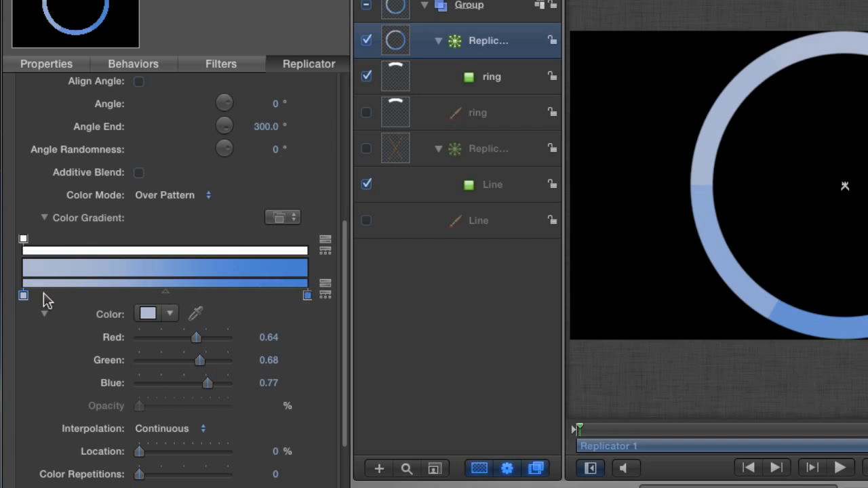
left_click(165, 432)
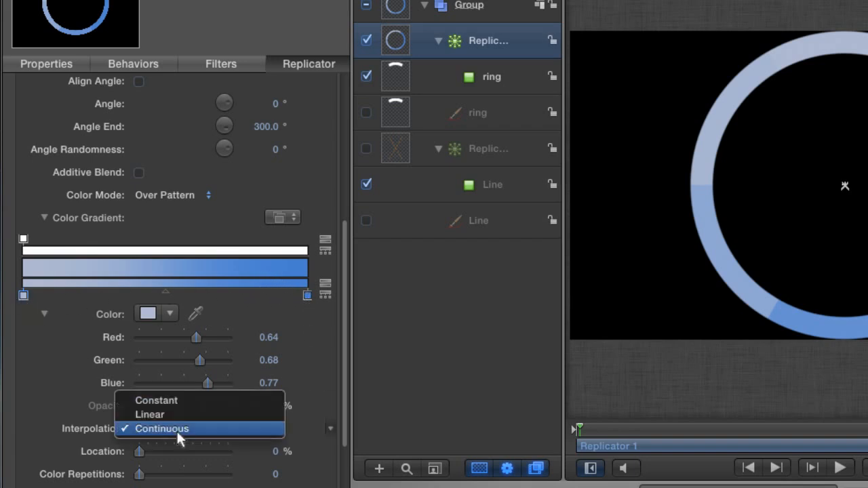
left_click(179, 399)
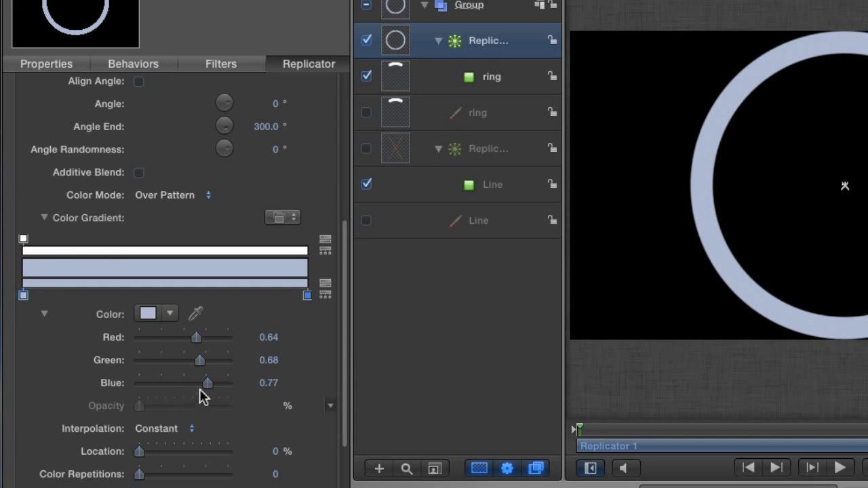
left_click_drag(307, 296, 78, 290)
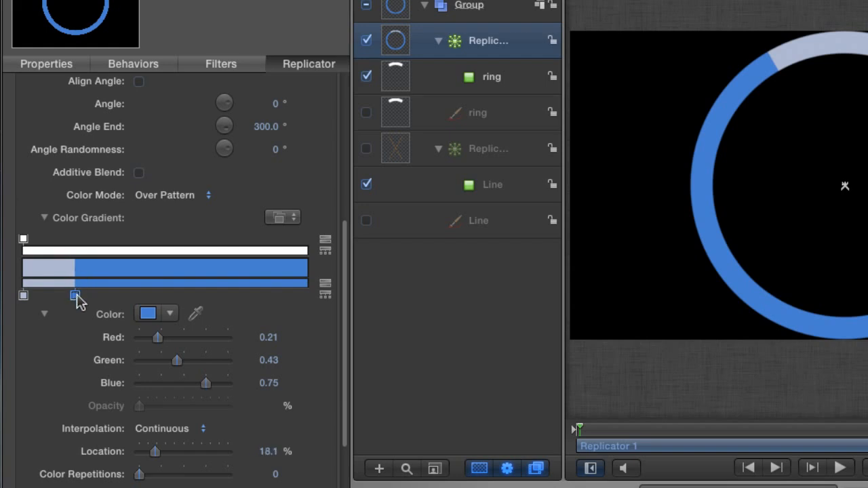
Try a red colour stop at about 38% on the gradient, then drag it off again.
left_click(131, 296)
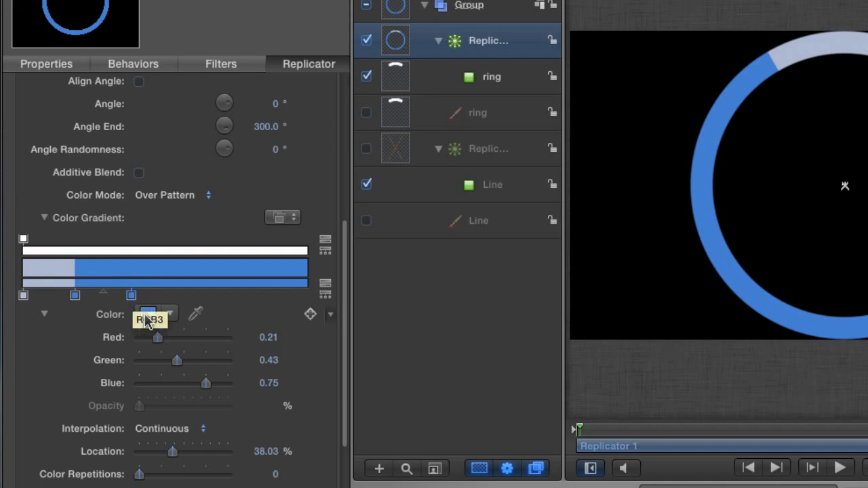
left_click(147, 313)
left_click_drag(480, 428, 500, 424)
left_click(361, 272)
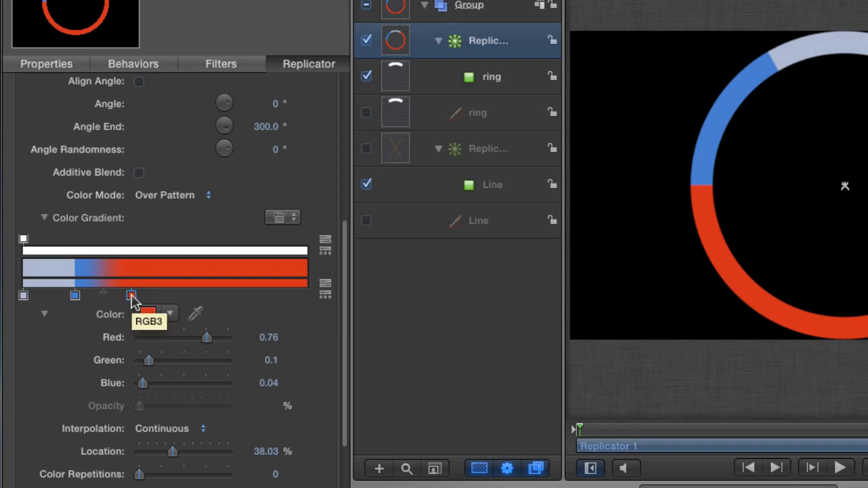
left_click_drag(133, 298, 97, 320)
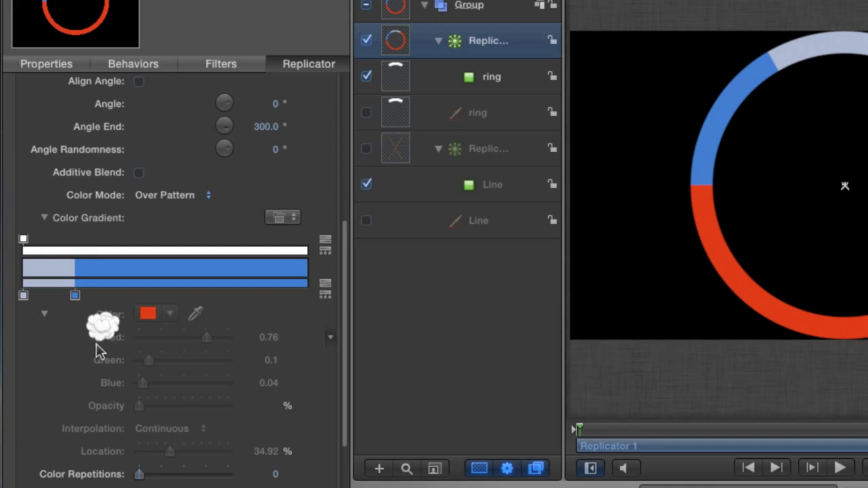
Set the blue stop to Constant interpolation and add new stops at about 35% and 54%.
left_click(75, 296)
left_click(169, 429)
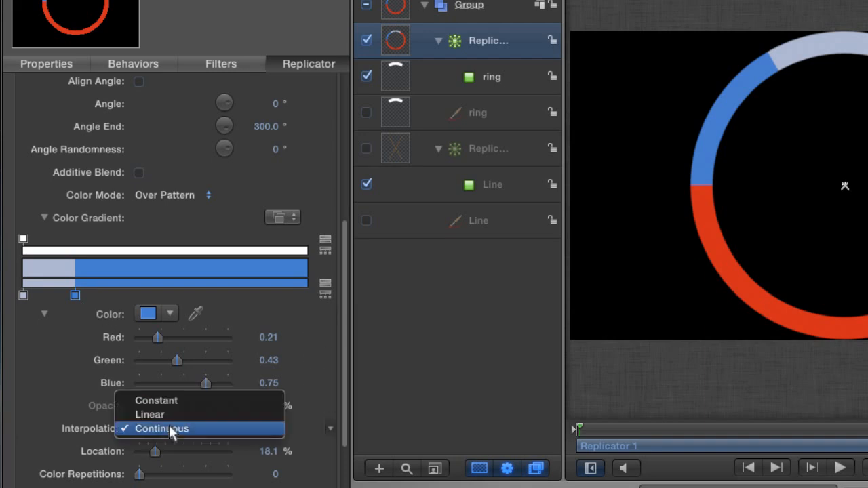
left_click(166, 401)
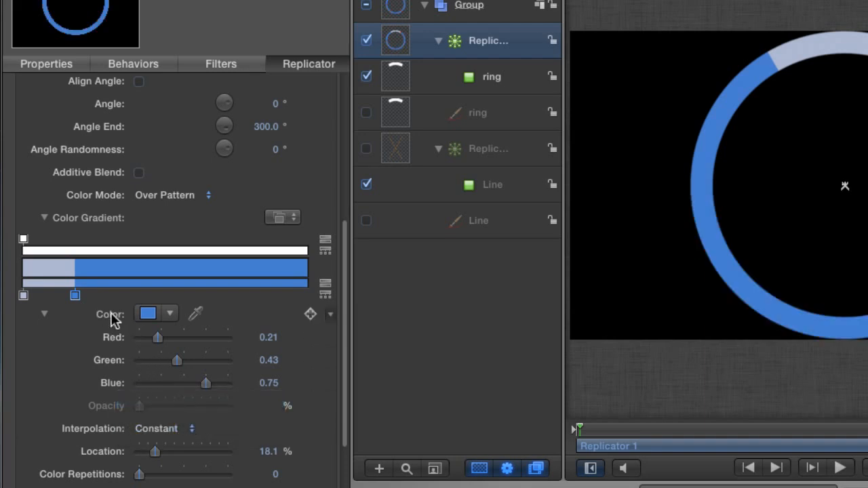
left_click(125, 292)
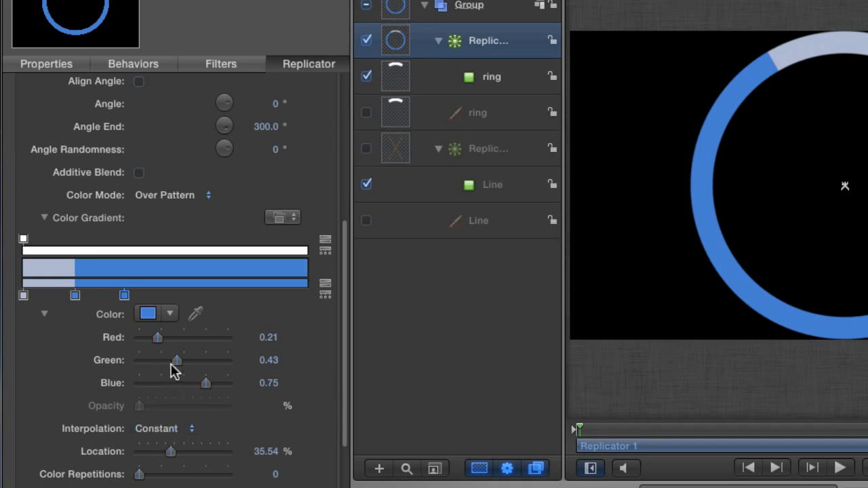
left_click(178, 290)
Add stops at about 70% and 85%, and colour the 35% stop green and the 54% stop pink.
left_click(226, 291)
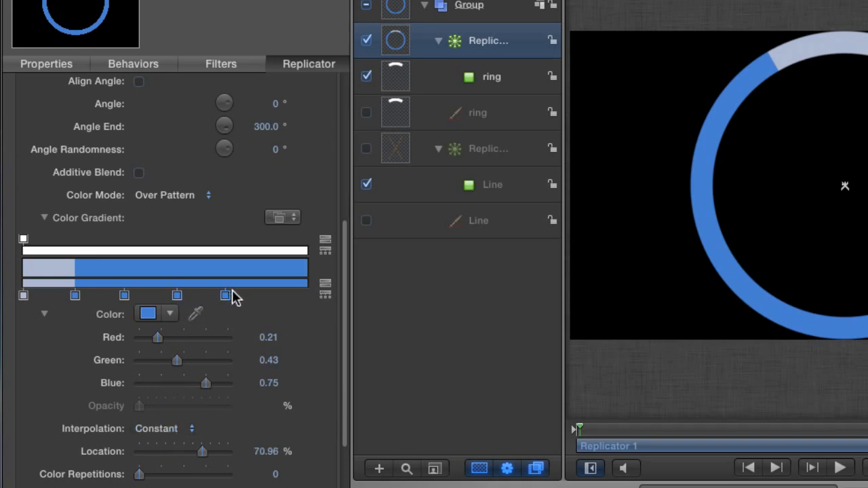
left_click(266, 291)
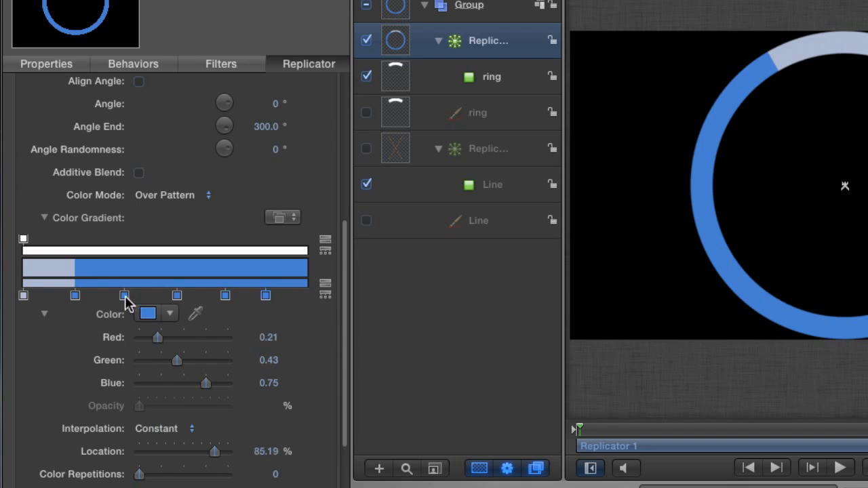
left_click(124, 295)
left_click(148, 314)
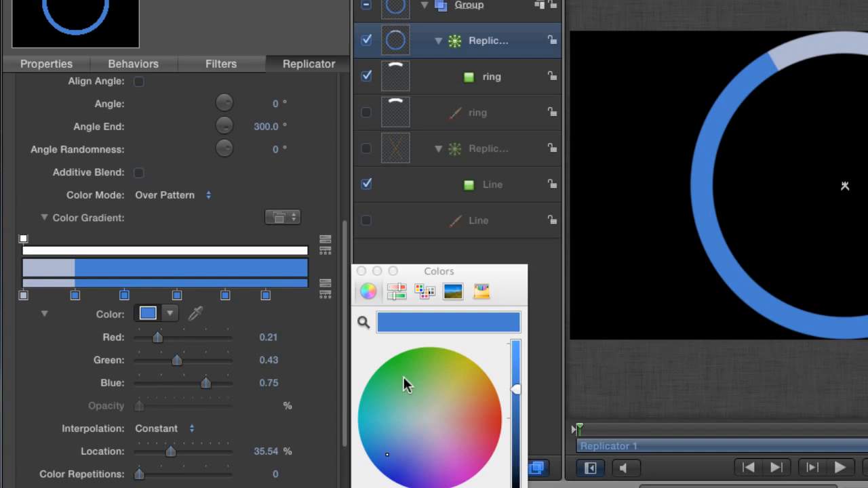
left_click_drag(403, 378, 397, 375)
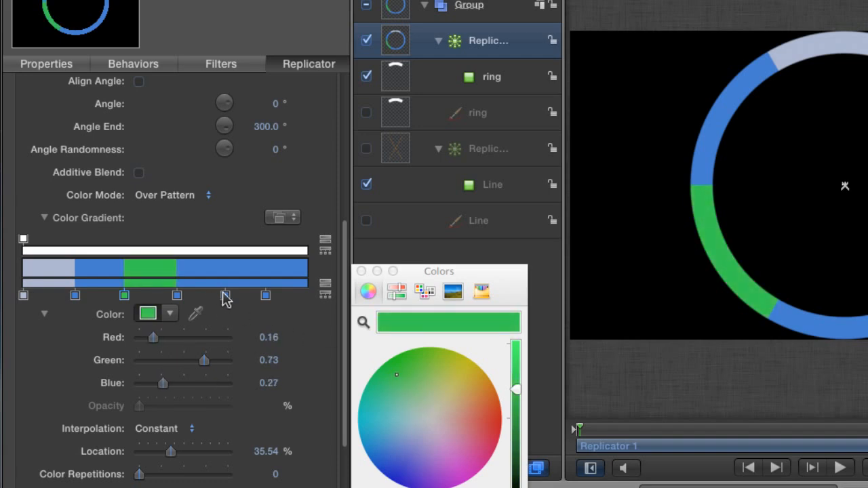
left_click(177, 296)
left_click(453, 464)
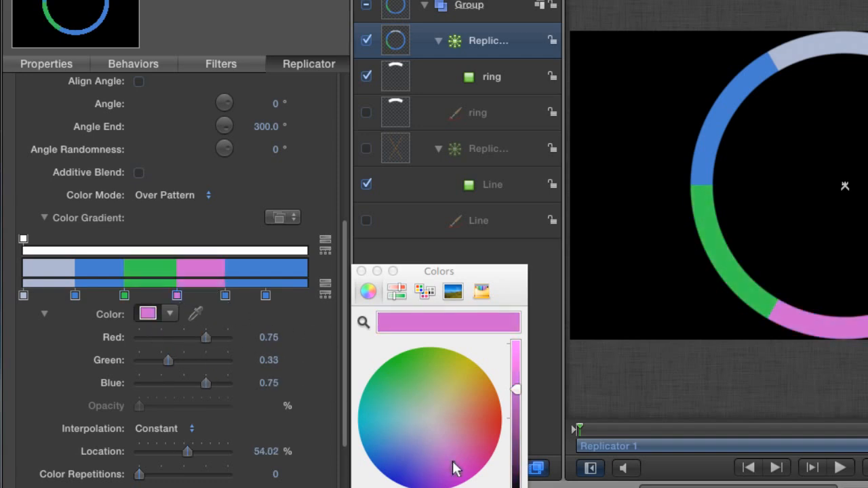
Colour the 70% stop orange and the 85% stop light peach, then shift orange to 69% and pink to 51%.
left_click(226, 296)
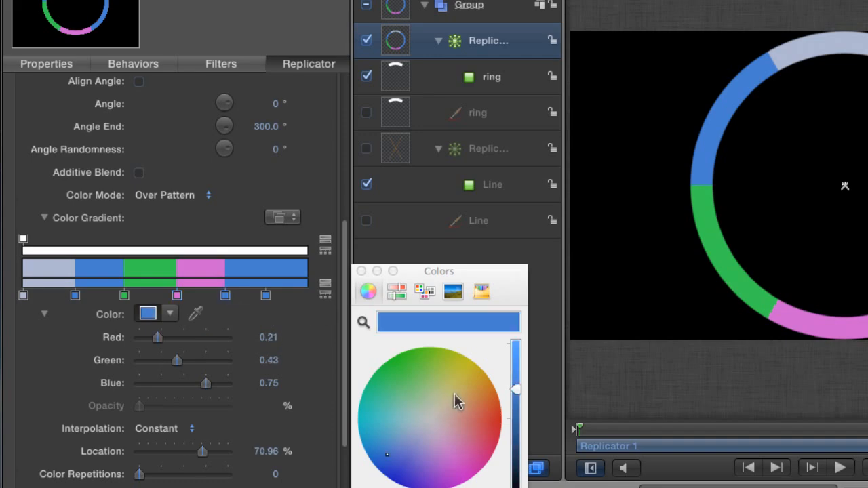
left_click_drag(475, 400, 485, 394)
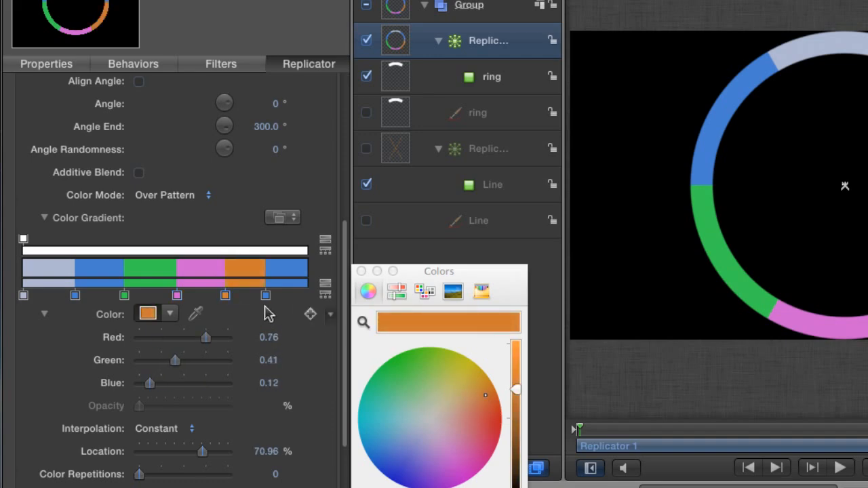
left_click(266, 296)
left_click(455, 417)
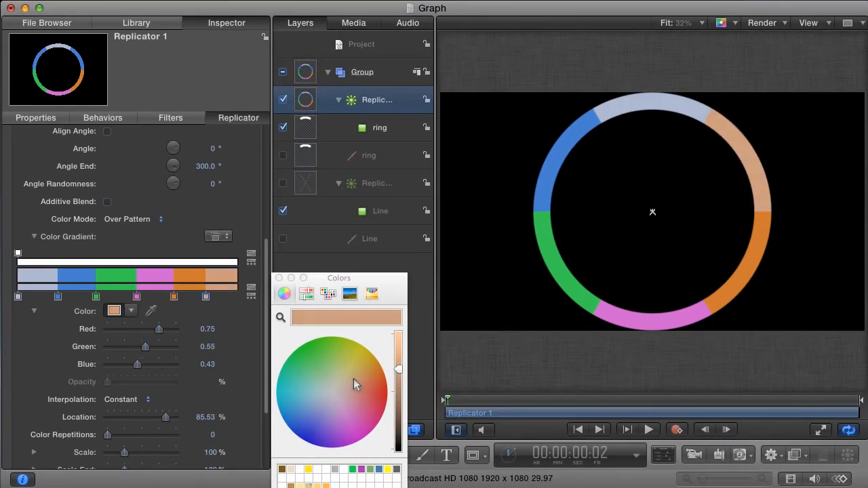
left_click_drag(353, 379, 351, 382)
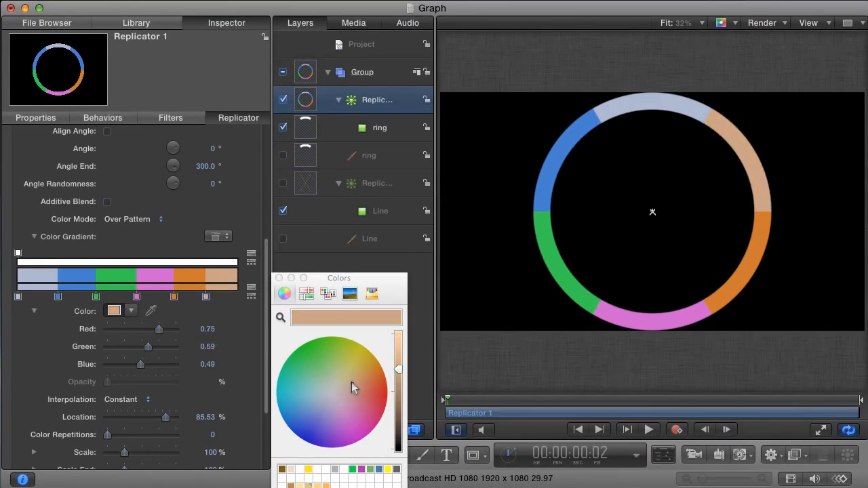
left_click(279, 280)
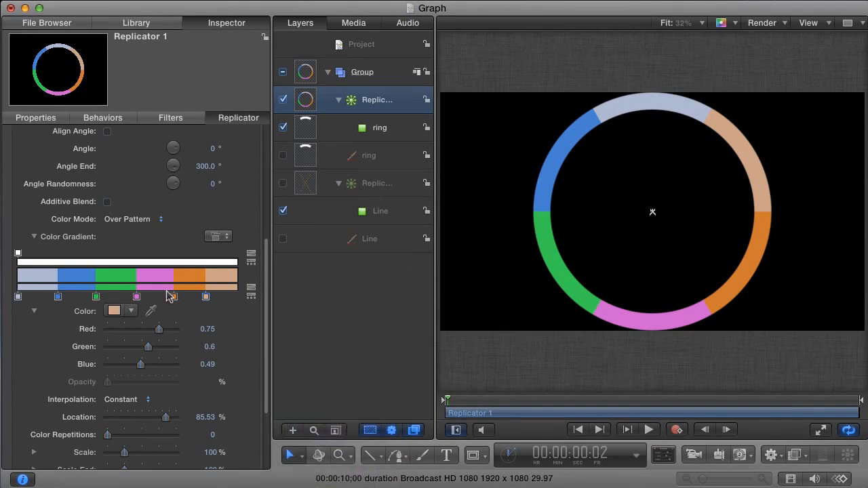
left_click_drag(173, 297, 202, 298)
left_click_drag(132, 297, 127, 297)
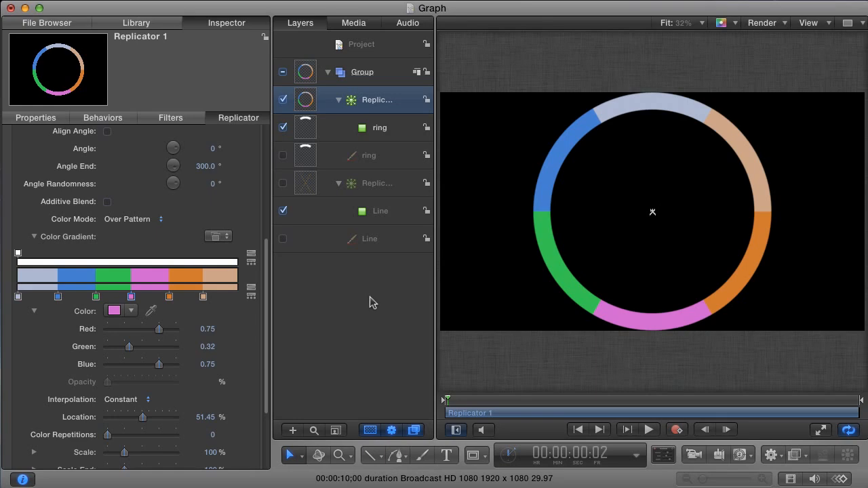
Add a 'First' text layer inside the ring, set in Lucida Grande Bold at size 77.
key("t")
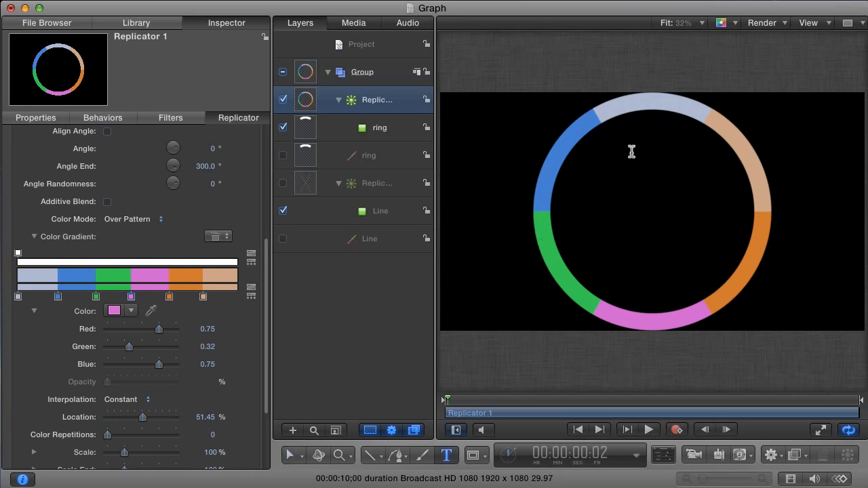
left_click(629, 179)
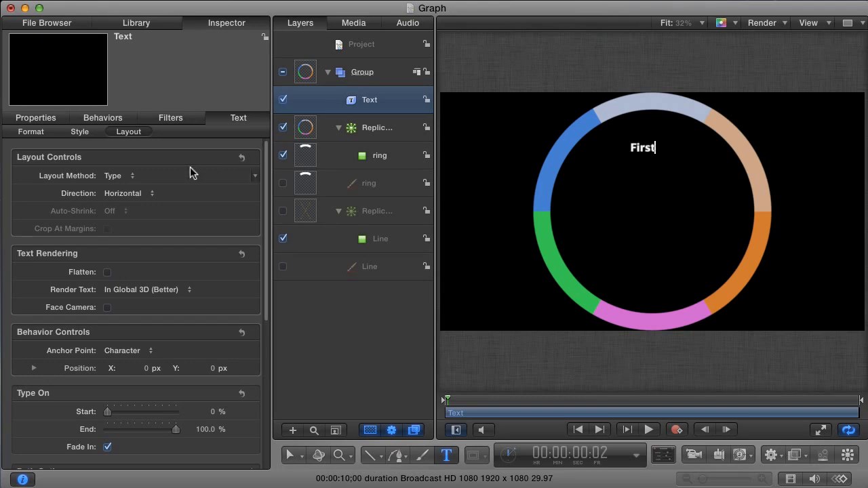
key("Escape")
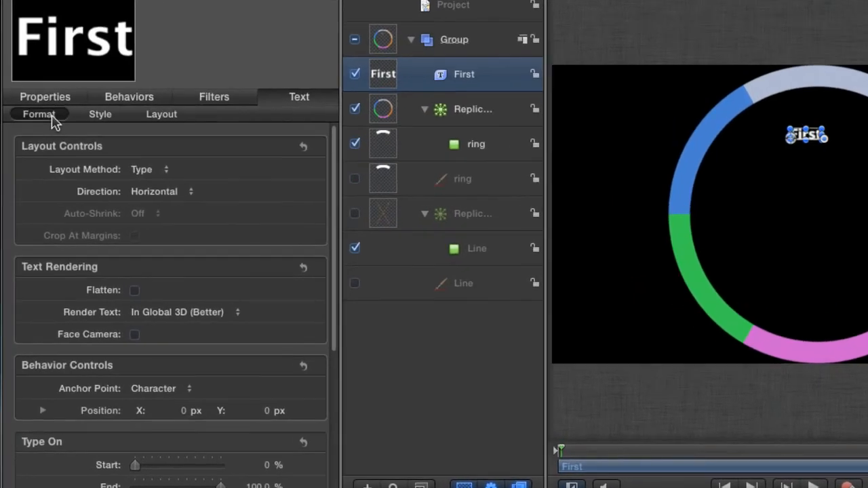
left_click(27, 132)
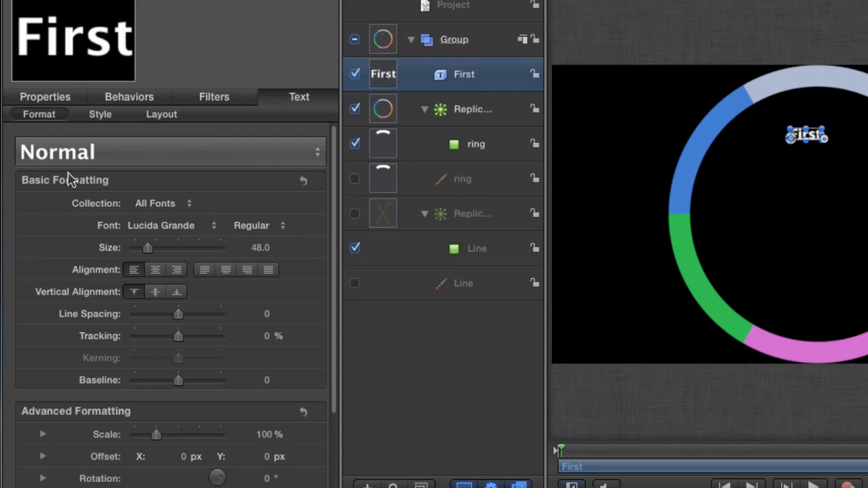
left_click_drag(148, 247, 157, 252)
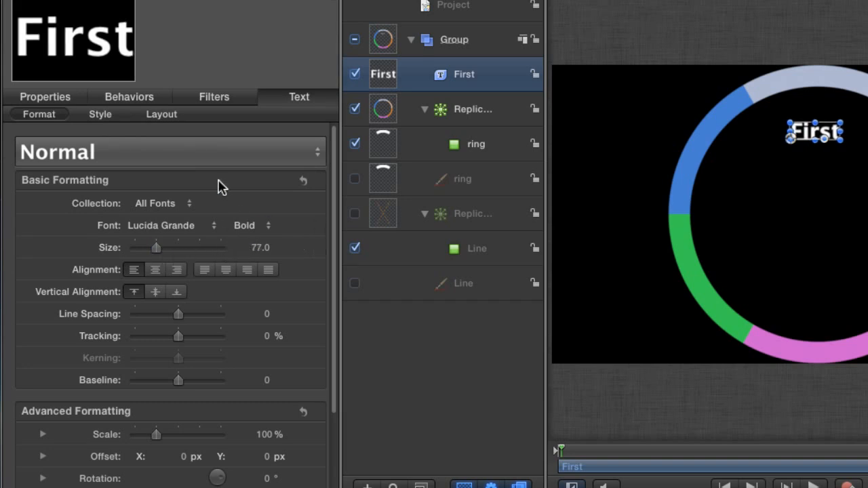
left_click(167, 113)
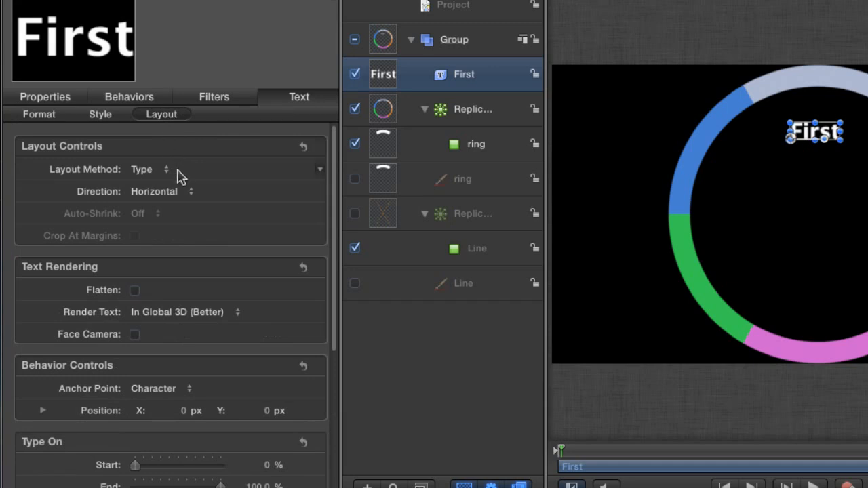
Set the First text's Layout Method to Path, with Geometry as the Path Shape.
left_click(164, 169)
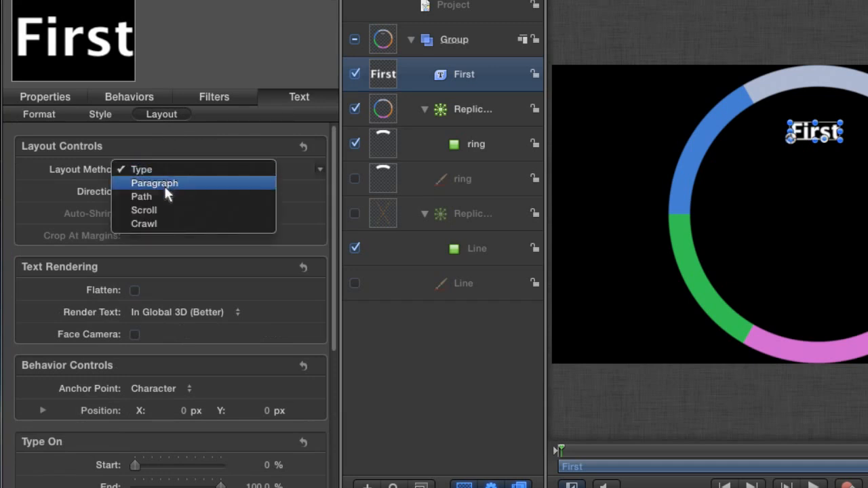
left_click(165, 195)
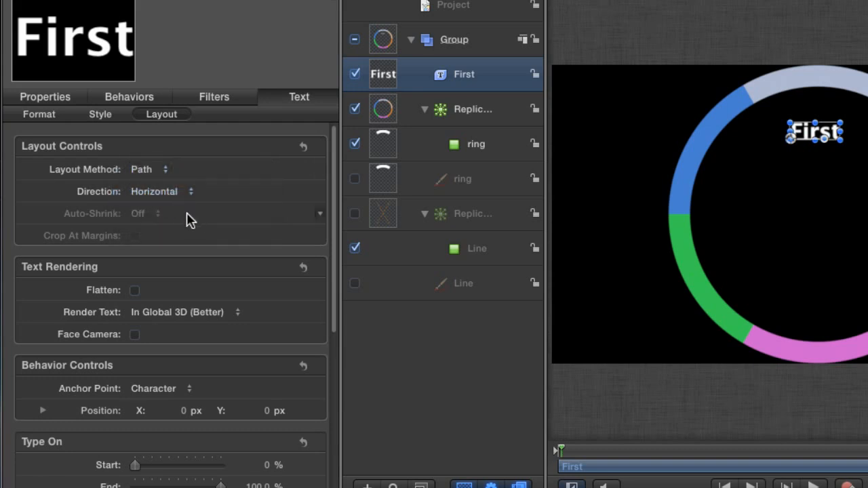
left_click_drag(333, 229, 340, 366)
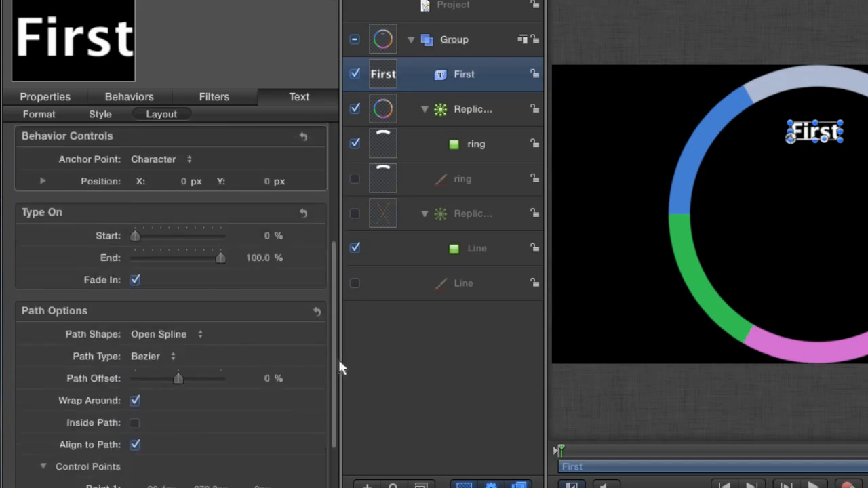
scroll(341, 366, "down", 3)
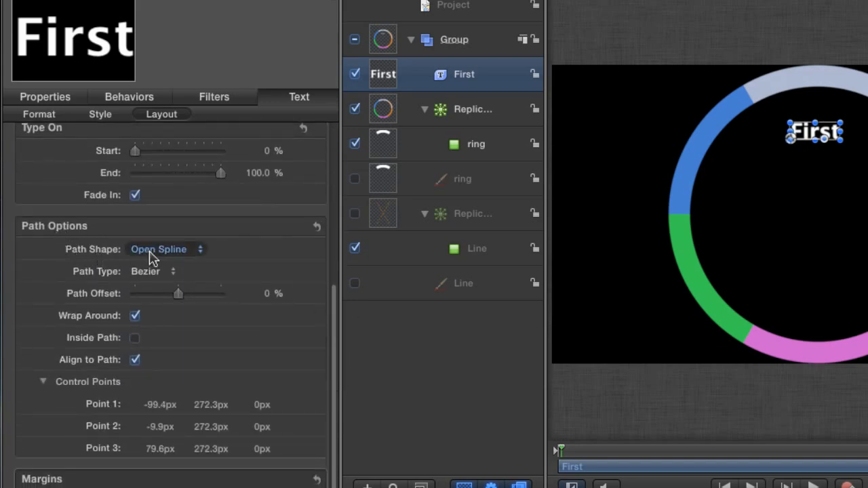
left_click(173, 249)
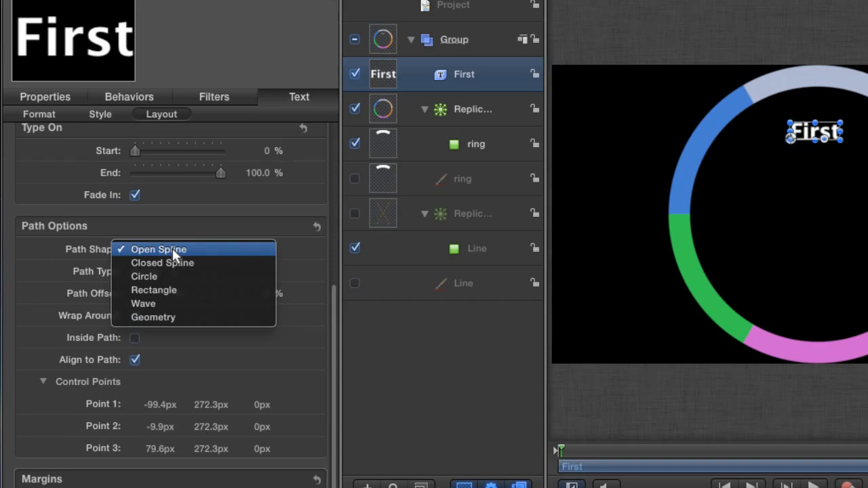
left_click(190, 316)
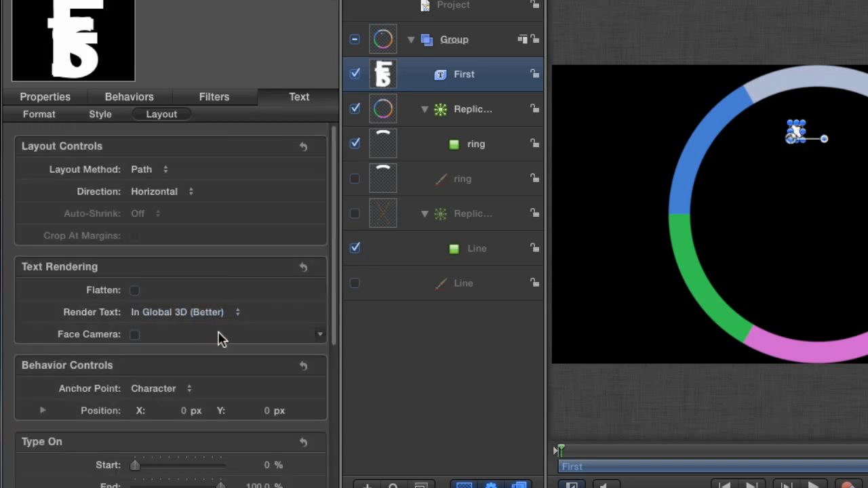
Use the ring layer as Shape Source and set Path Offset to 22.1%, over the pale blue arc.
left_click_drag(334, 317, 334, 463)
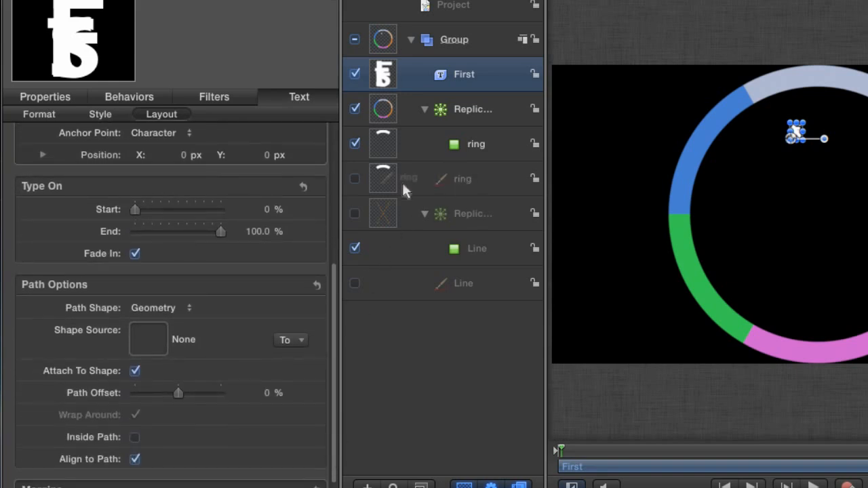
left_click_drag(170, 304, 154, 348)
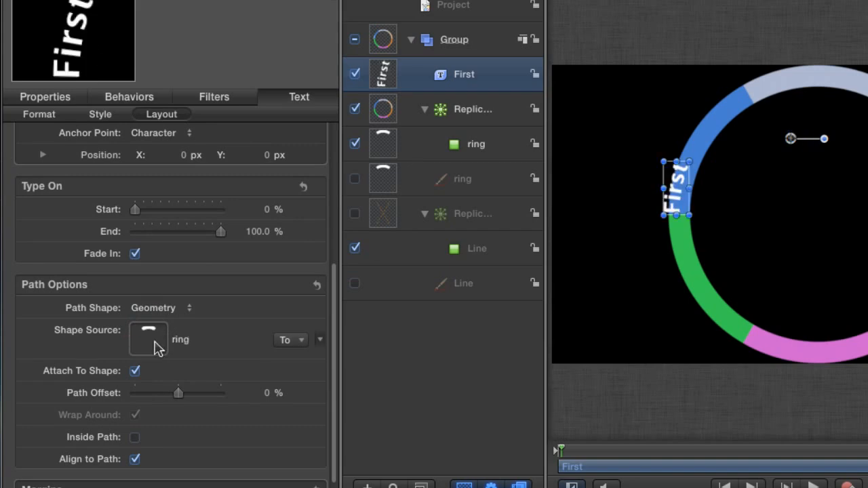
left_click_drag(178, 393, 189, 399)
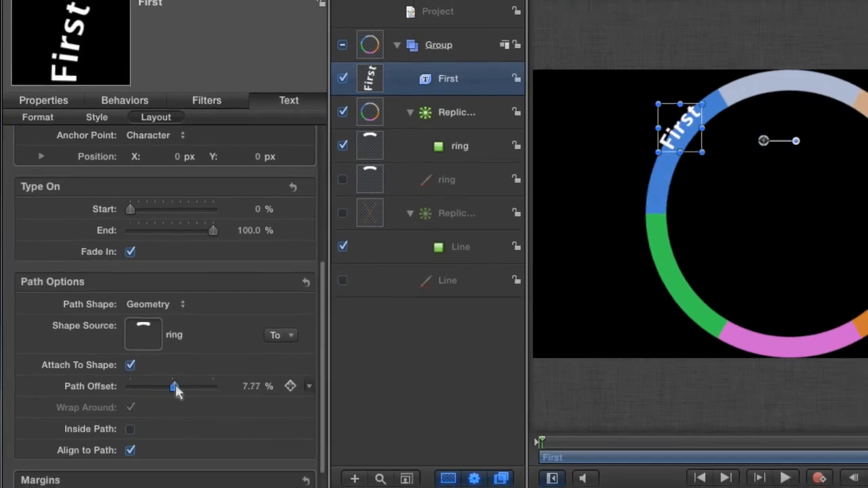
mouse_move(151, 357)
left_mouse_down()
mouse_move(158, 357)
mouse_move(138, 362)
mouse_move(149, 363)
left_mouse_up()
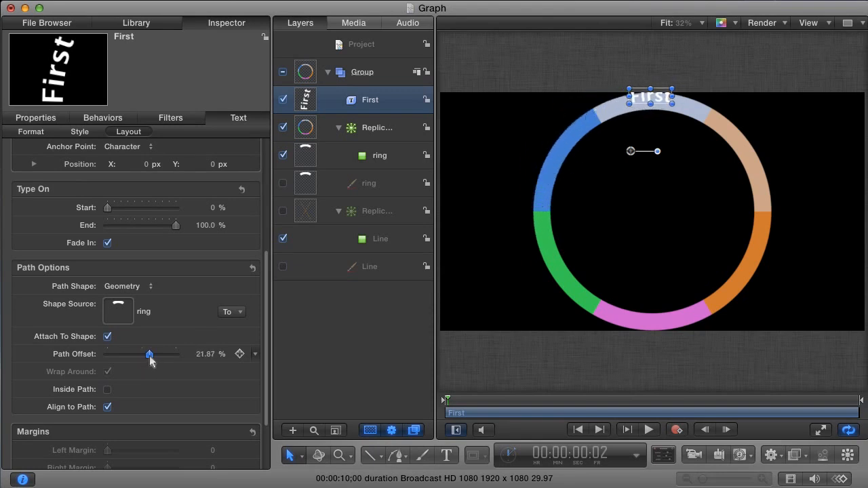
left_click_drag(206, 353, 198, 353)
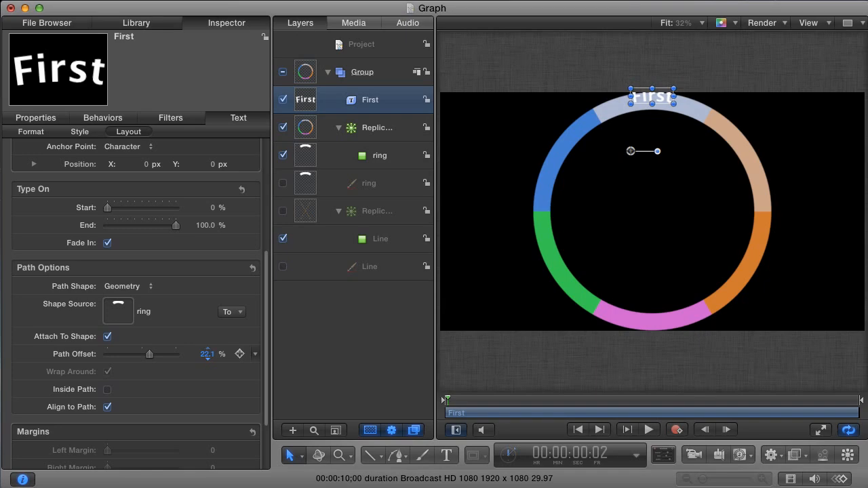
key("super+slash")
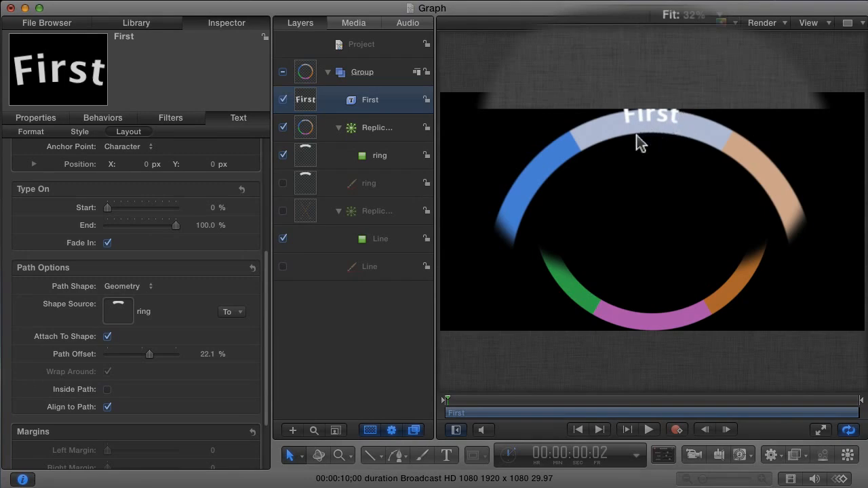
Set First's baseline to -25 to centre it in the ring band, then duplicate the layer.
left_click(30, 132)
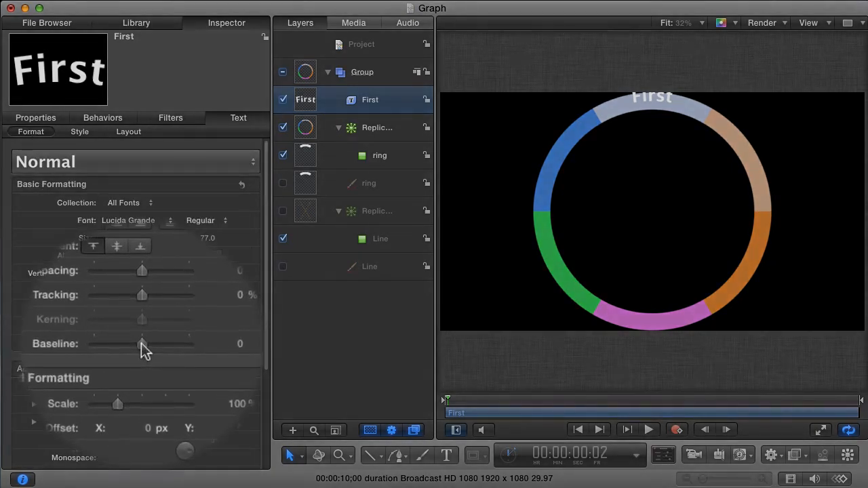
left_click_drag(141, 344, 133, 347)
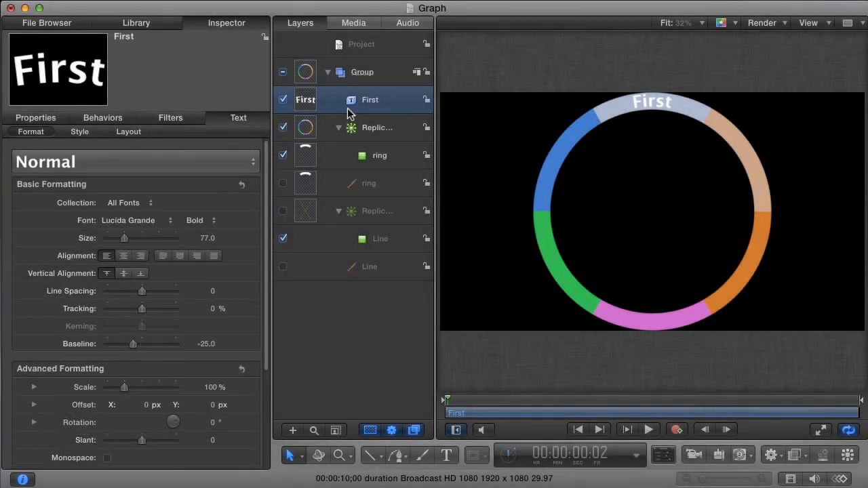
key("super+d")
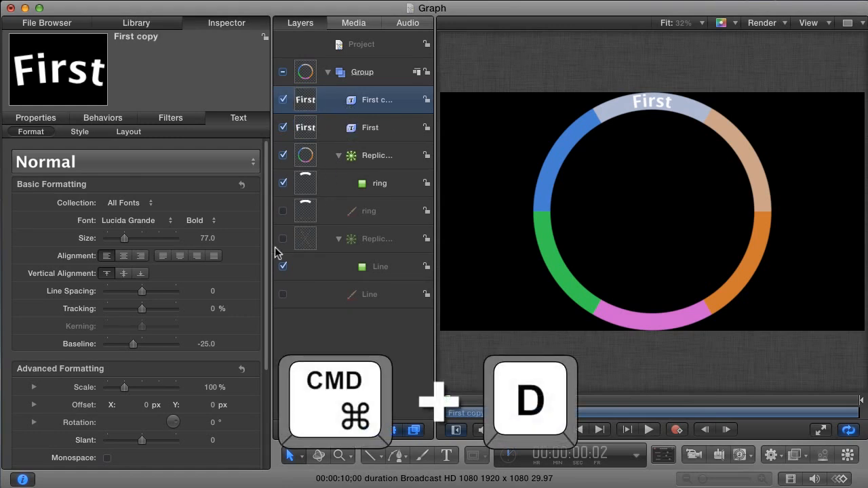
Change the copy's text to 'Second' and set its Path Offset to 3.95%, over the blue arc.
left_click_drag(267, 254, 261, 357)
double_click(46, 424)
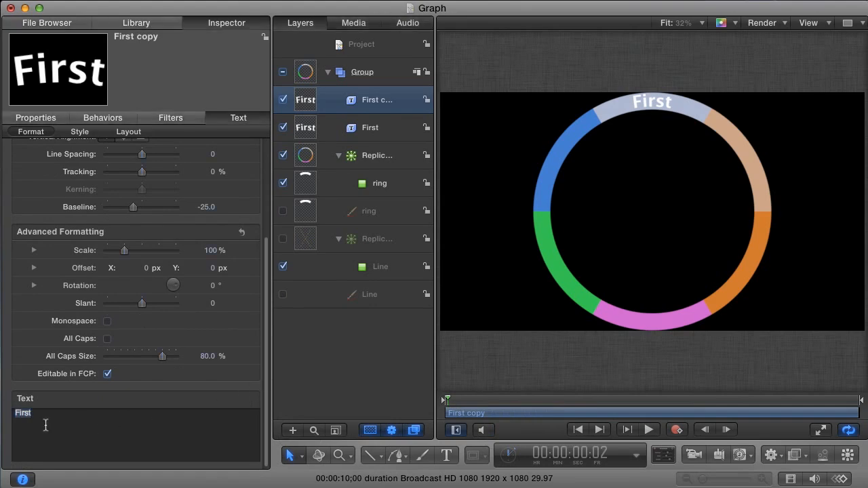
type("Second")
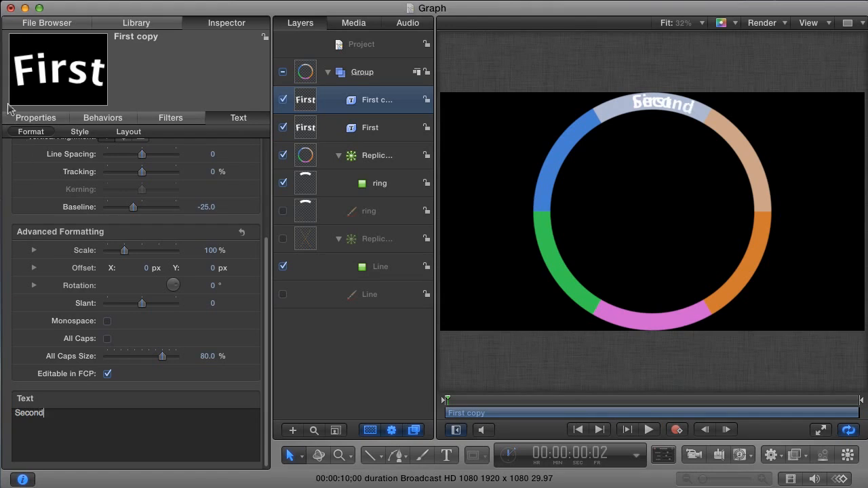
left_click(130, 133)
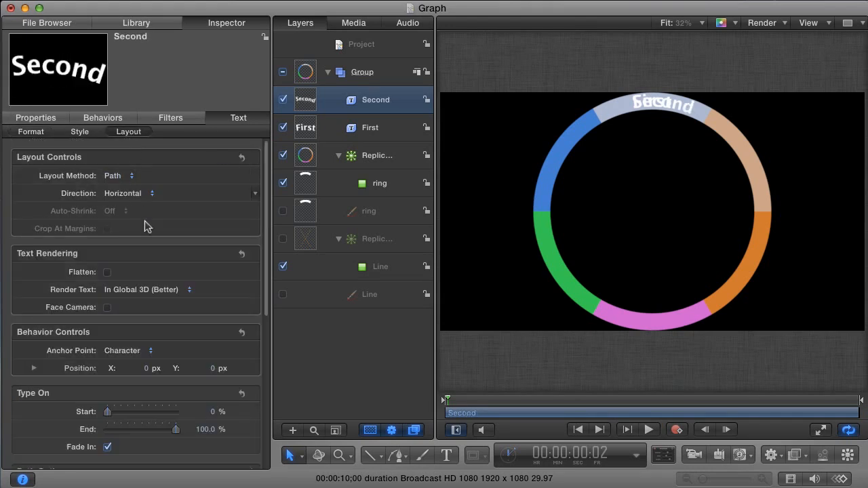
scroll(265, 365, "down", 8)
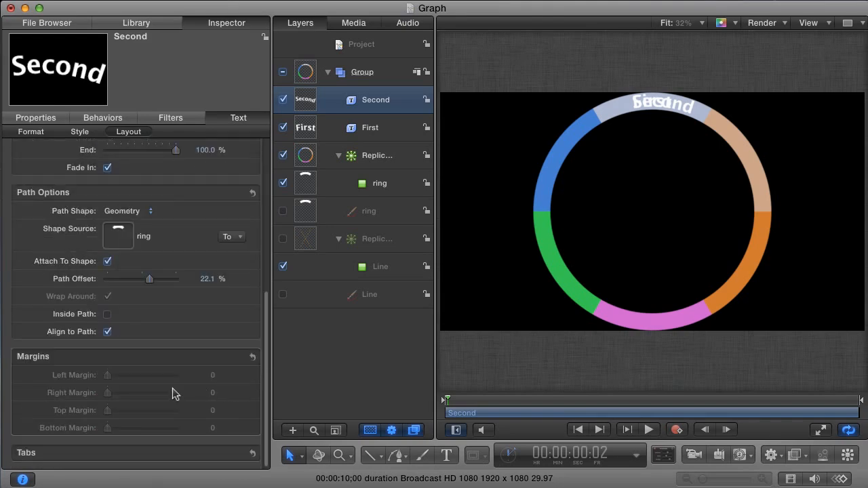
left_click_drag(149, 283, 143, 287)
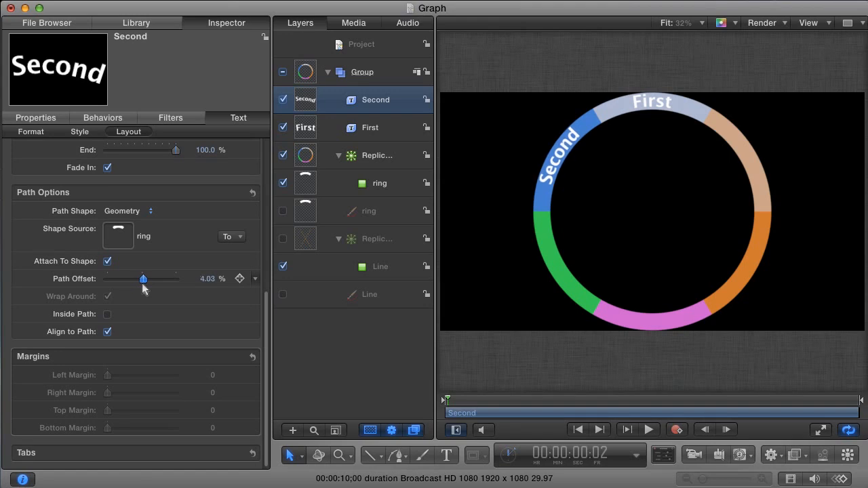
left_click_drag(206, 279, 207, 280)
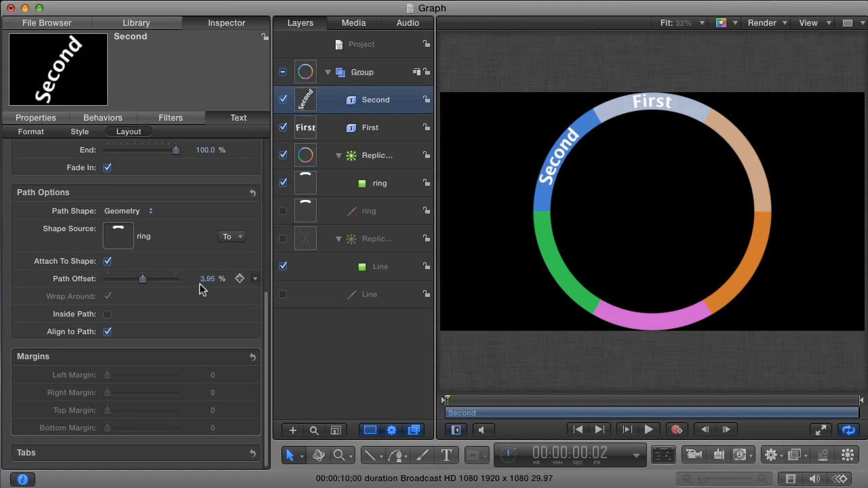